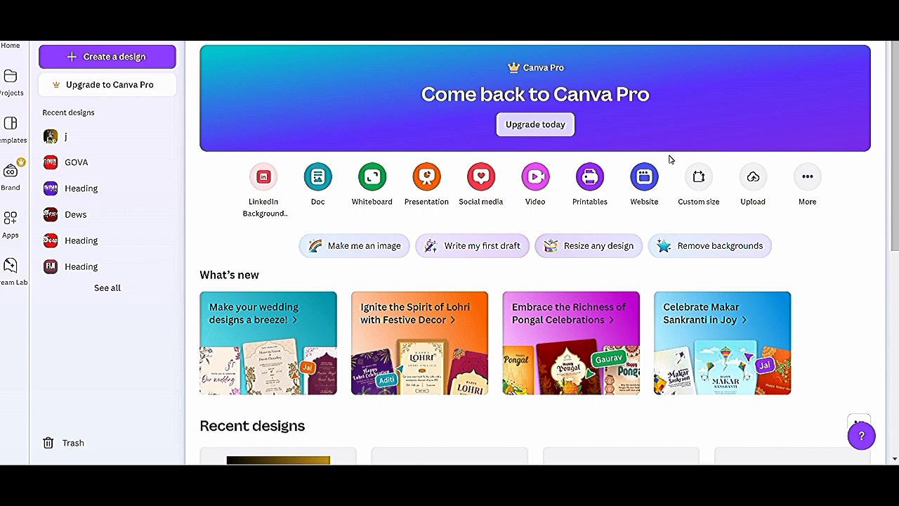
Step: Create a new custom-size design 1280 px wide and 720 px high
left_click(699, 182)
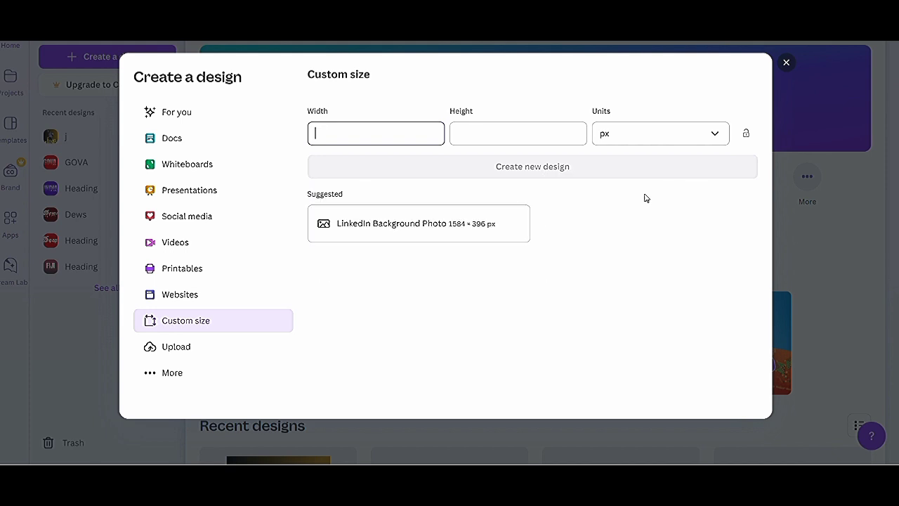
type("12")
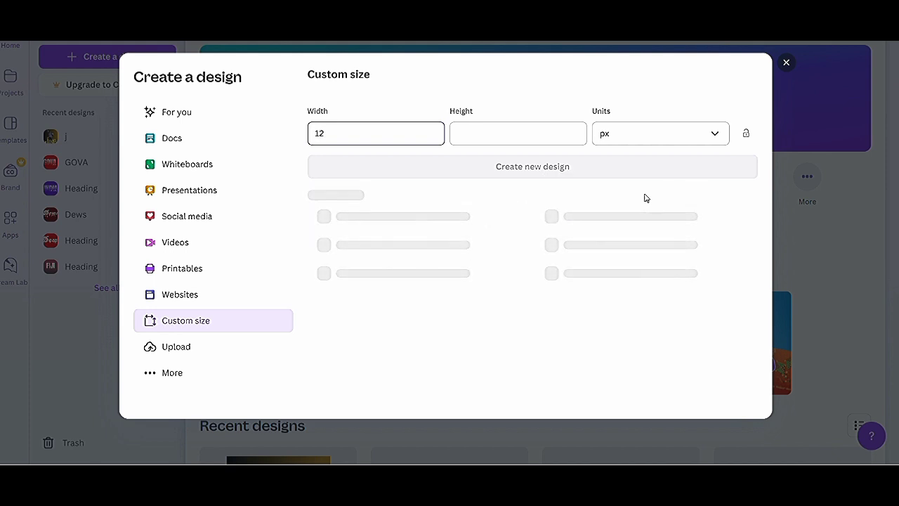
type("80")
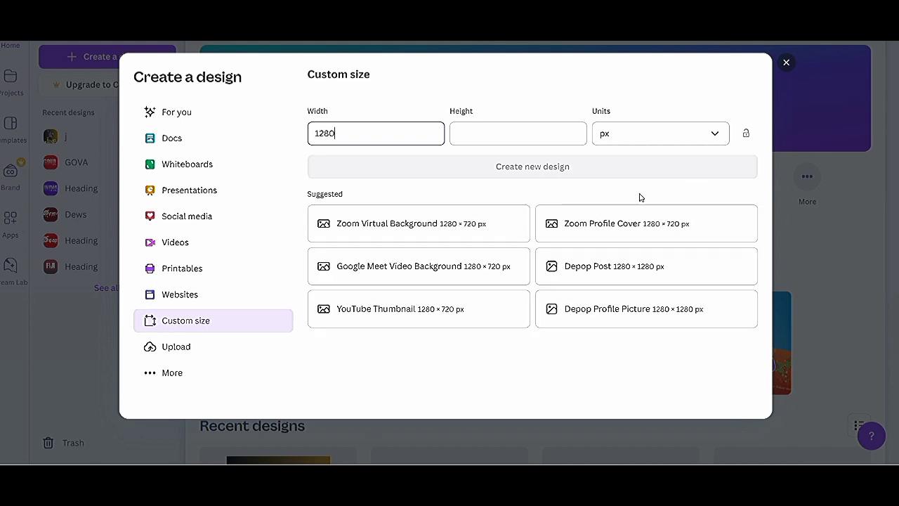
left_click(466, 135)
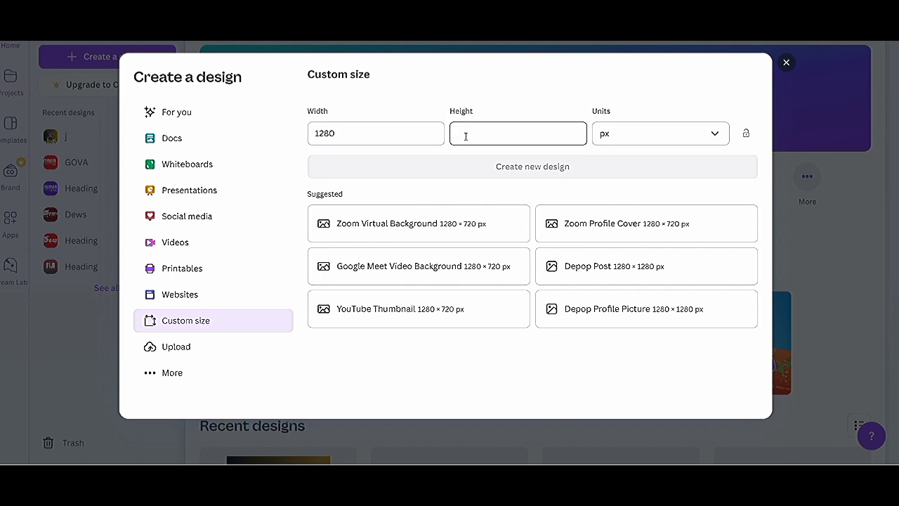
type("720")
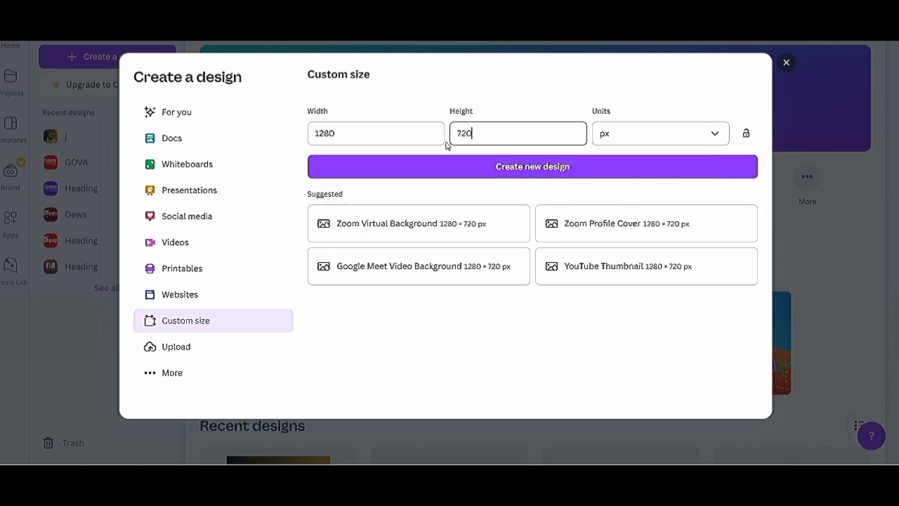
left_click(512, 169)
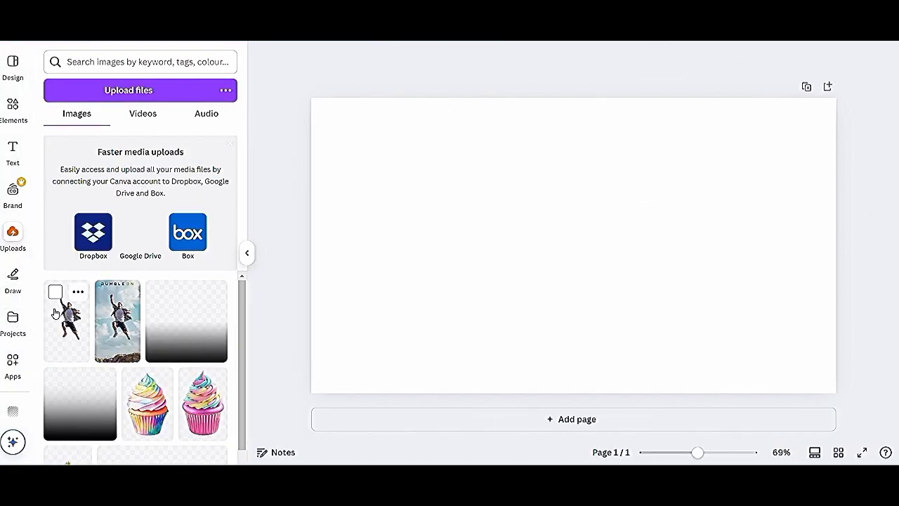
Step: Place the uploaded cutout of the jumping man on the page, keeping only one copy of it
left_click(69, 317)
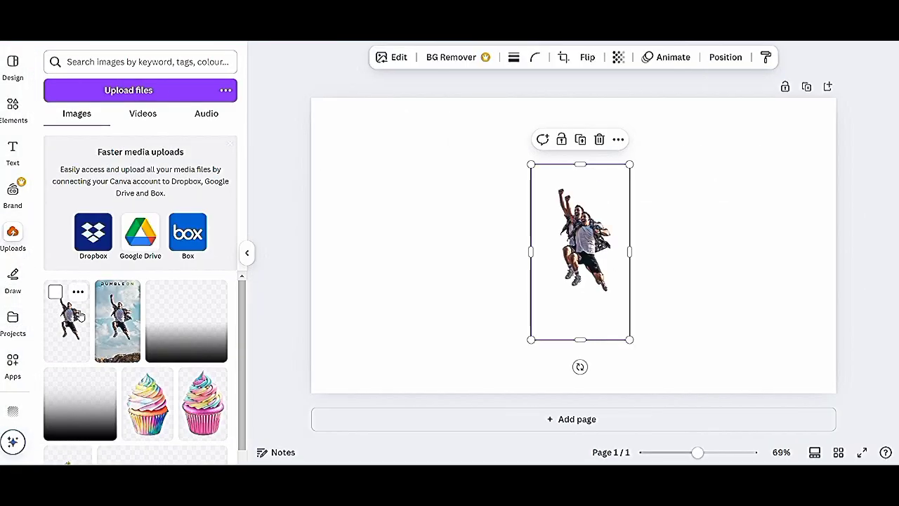
left_click(600, 140)
left_click(580, 237)
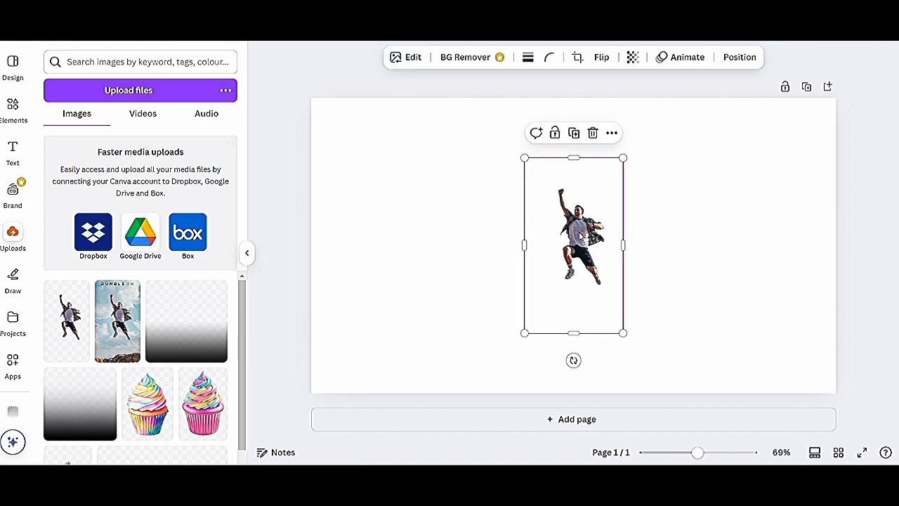
Step: Enlarge the jumping man cutout to about 429 by 750 px and duplicate it
double_click(580, 237)
key("Escape")
left_click_drag(525, 161, 484, 96)
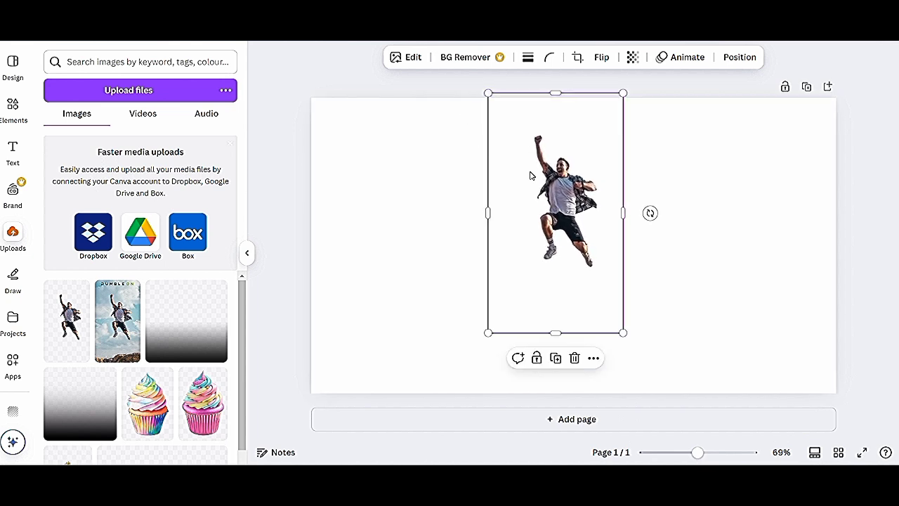
left_click_drag(622, 332, 648, 390)
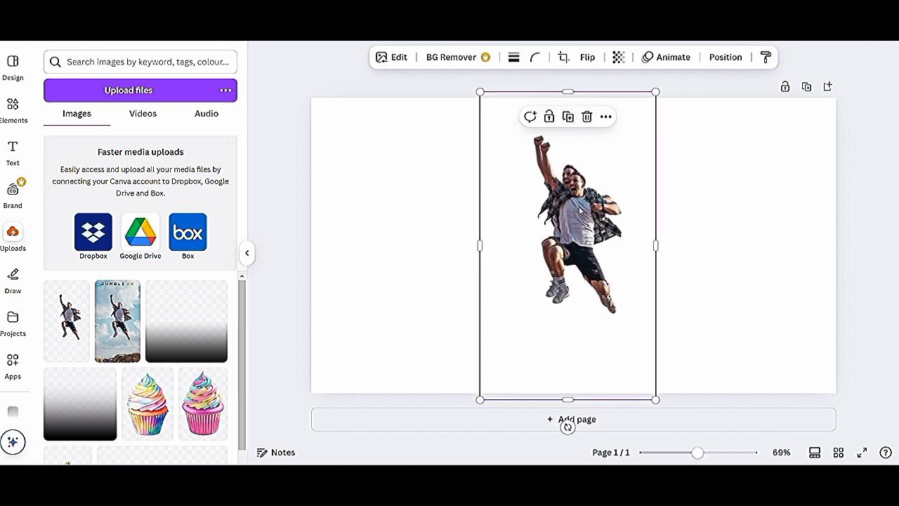
Step: Apply a custom Duotone effect to the duplicated man with the highlights colour set to near-black #121111
left_click(399, 59)
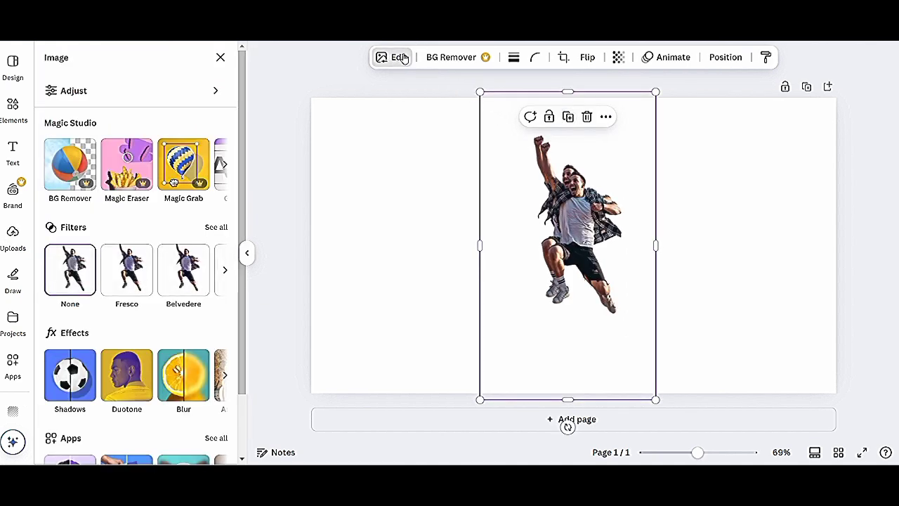
left_click(133, 373)
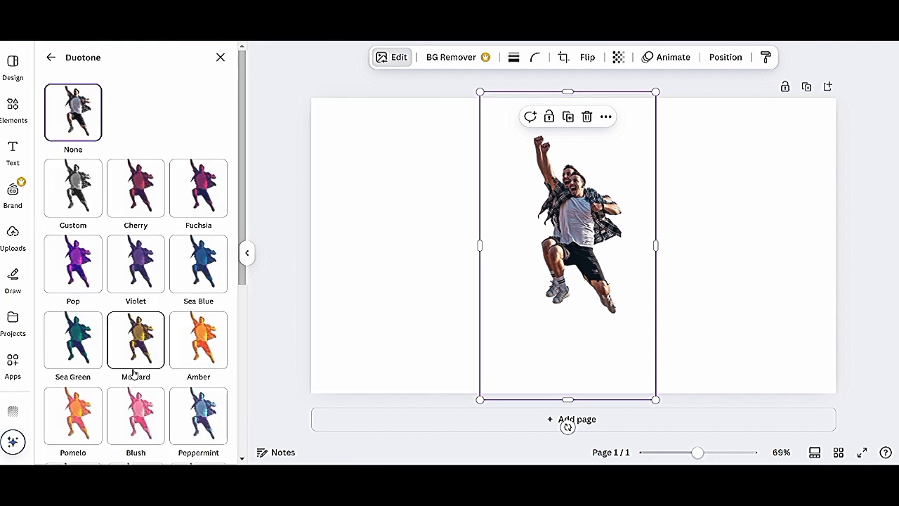
left_click(65, 182)
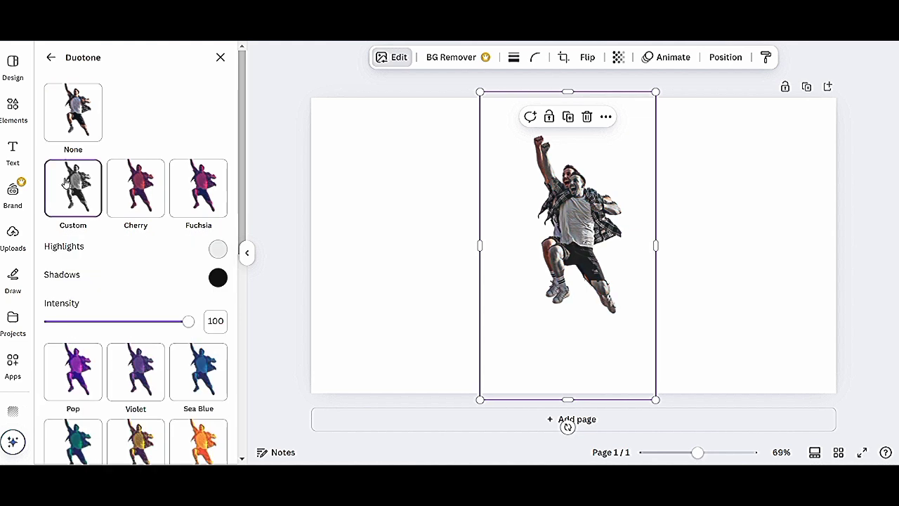
left_click(217, 251)
left_click(223, 335)
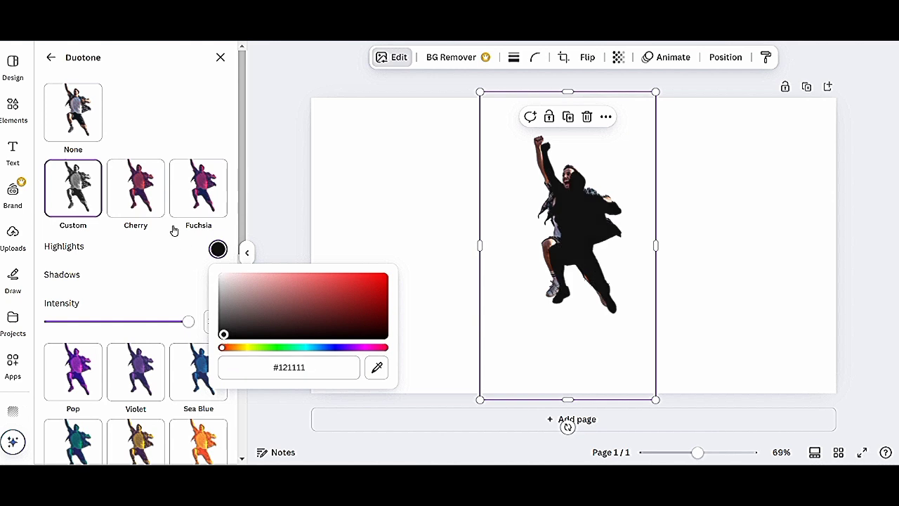
left_click(50, 61)
left_click(50, 61)
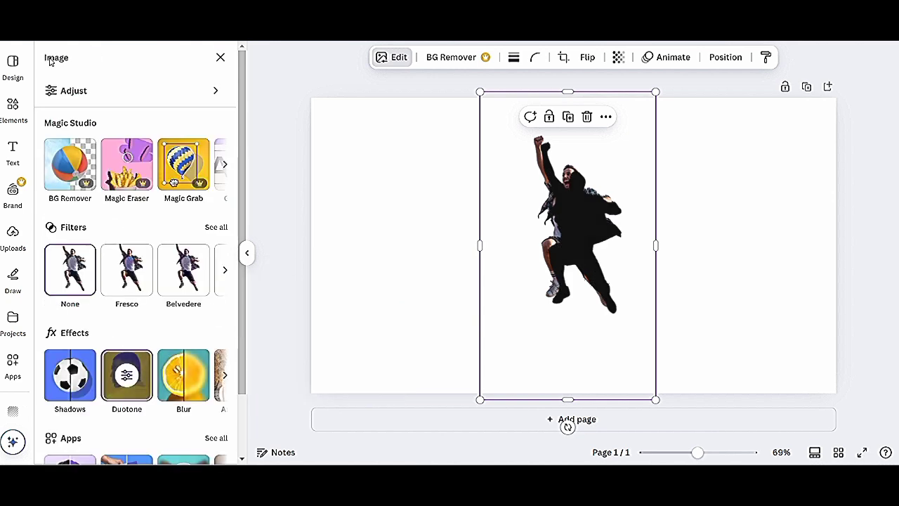
Step: Apply a whole-image Blur to the black silhouette at about half intensity
left_click(194, 386)
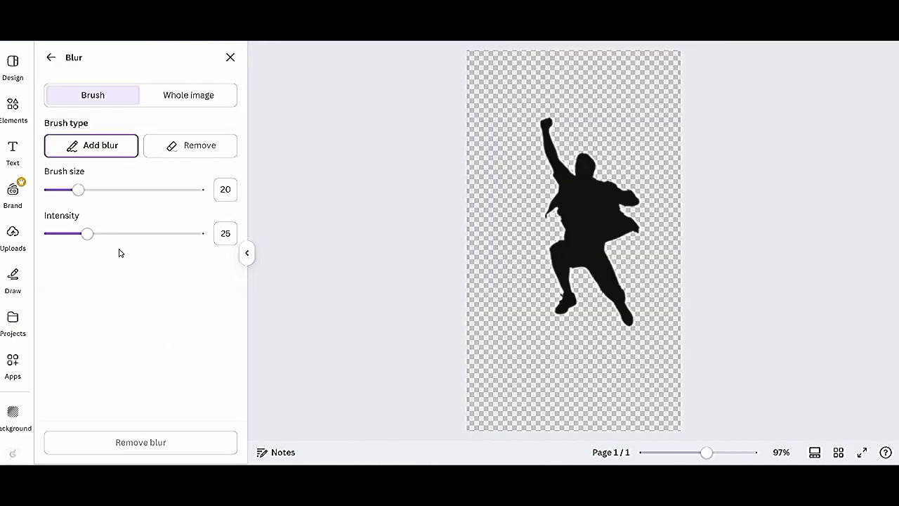
left_click(197, 94)
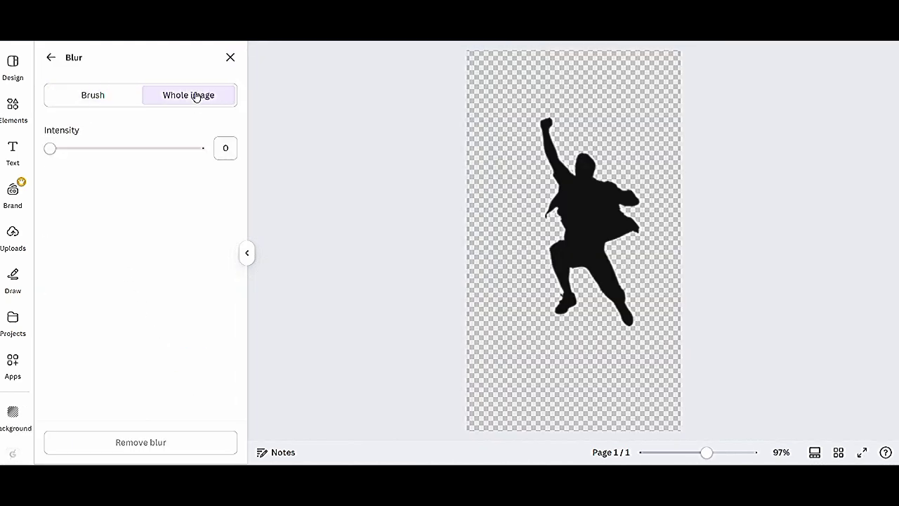
left_click_drag(47, 149, 133, 158)
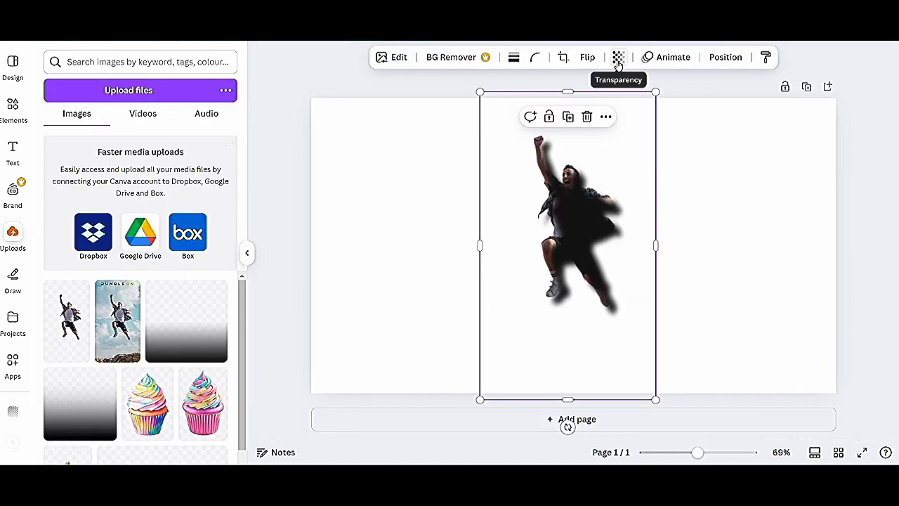
Step: Set the blurred silhouette's transparency to 49 and deselect it
left_click(618, 57)
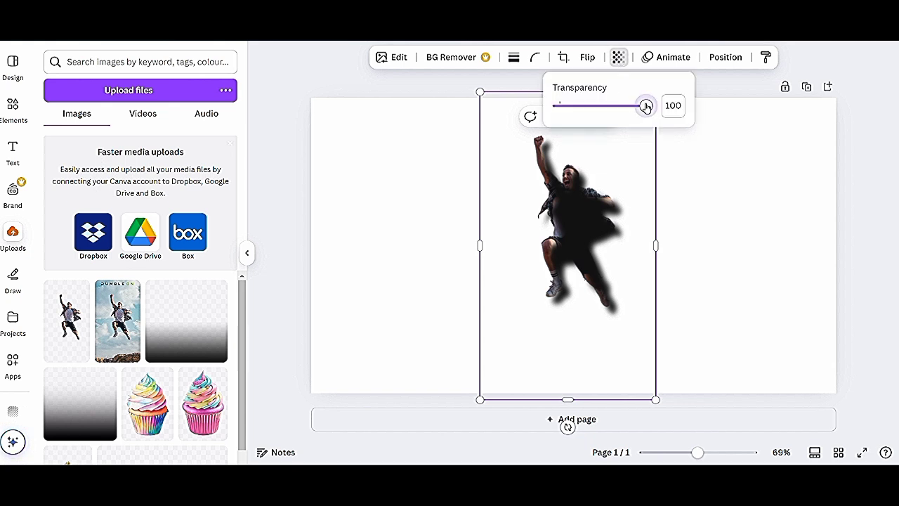
left_click_drag(646, 107, 602, 126)
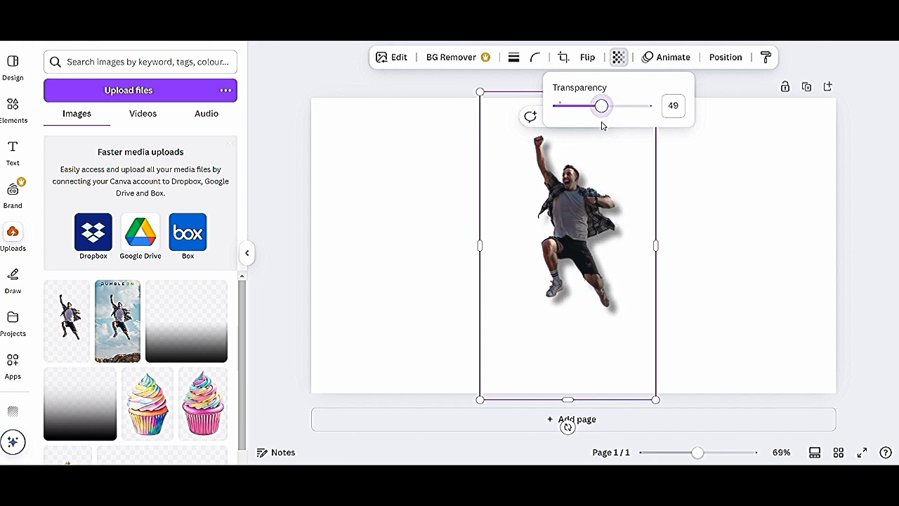
left_click(706, 188)
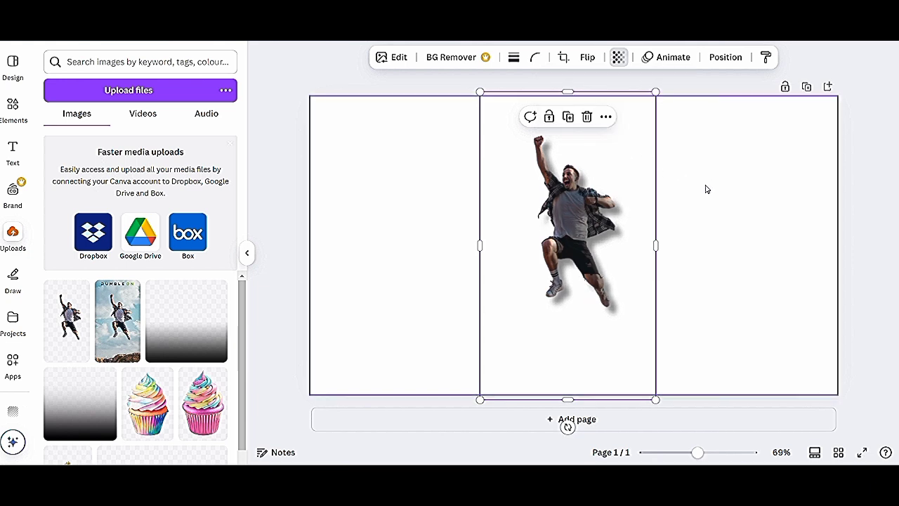
left_click(705, 188)
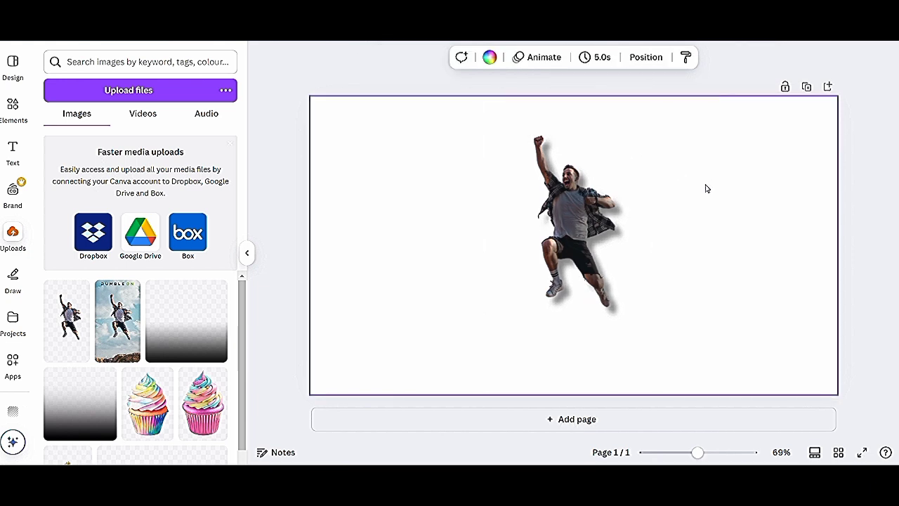
Step: Send the silhouette one layer backward behind the original man and shift it slightly up and left as a close shadow
left_click(588, 239)
left_click(726, 59)
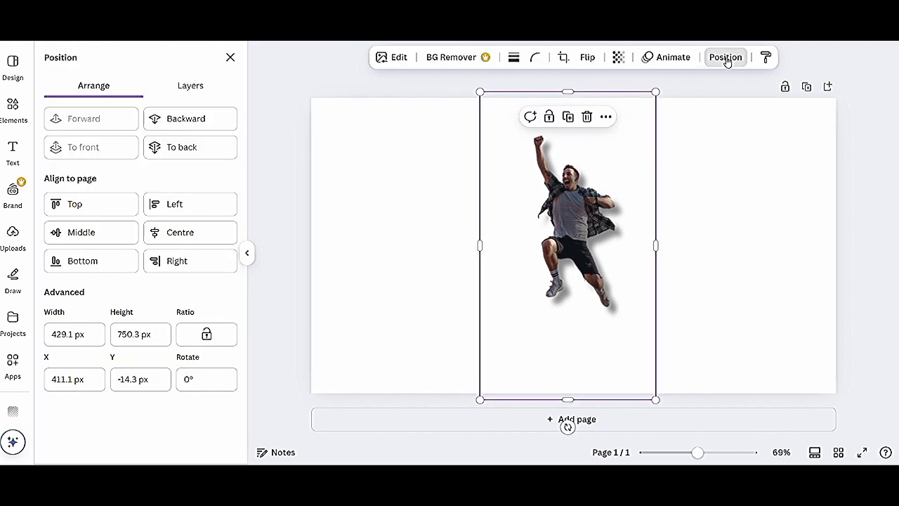
left_click(196, 116)
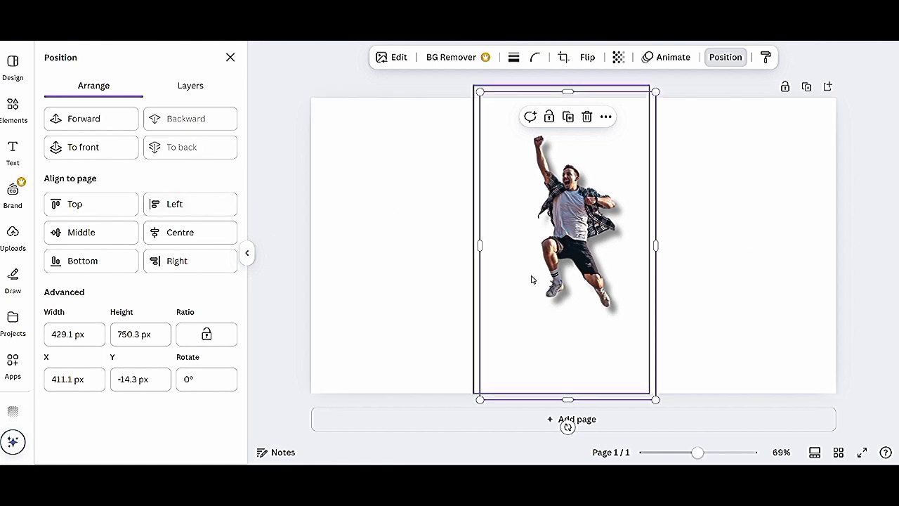
left_click_drag(532, 279, 526, 269)
left_click(443, 295)
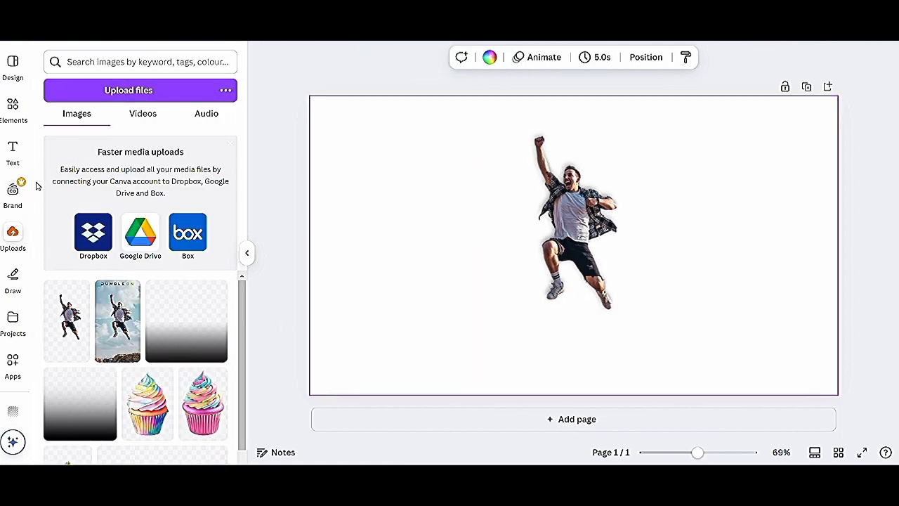
Step: Add a heading reading "J", enlarge it to size 200 and place it to the lower left of the man
left_click(14, 147)
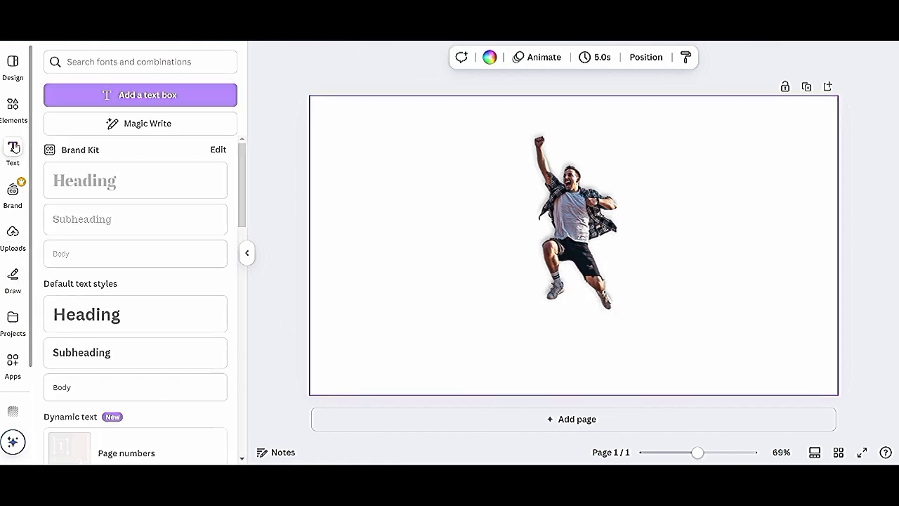
left_click(117, 328)
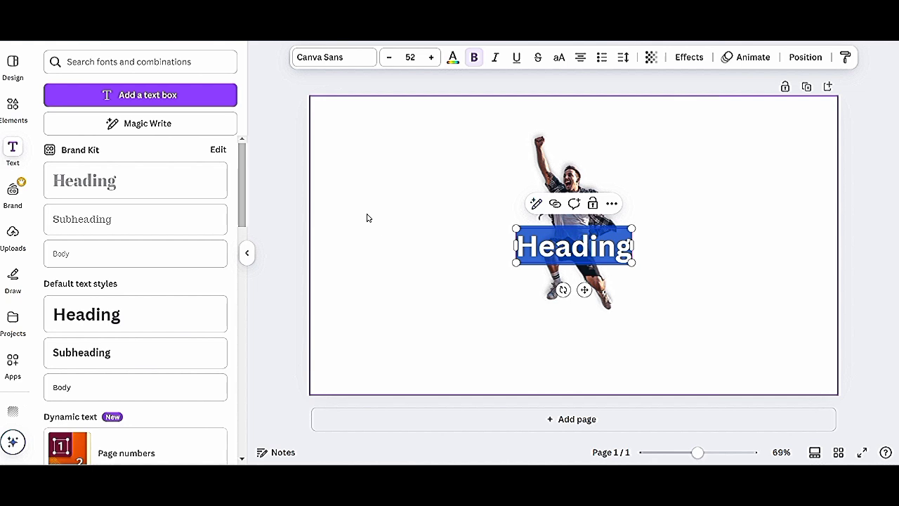
key("BackSpace")
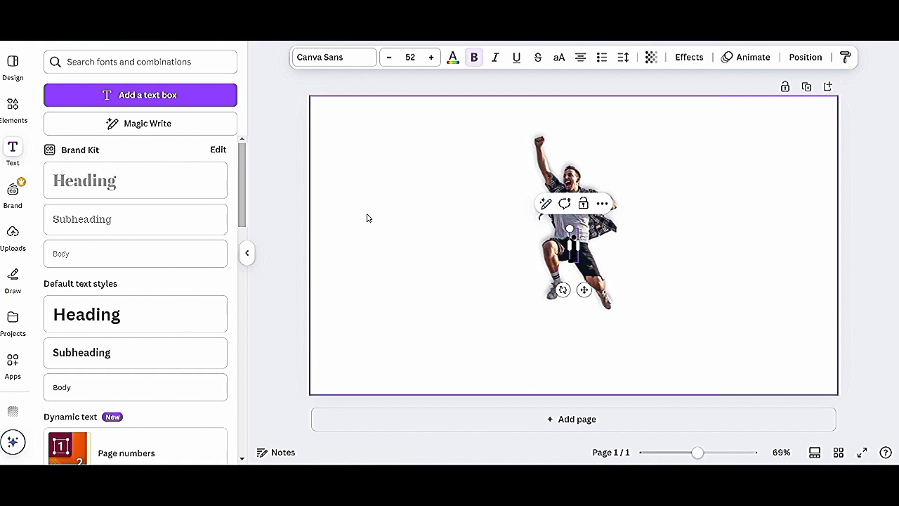
type("J")
left_click_drag(559, 220, 457, 226)
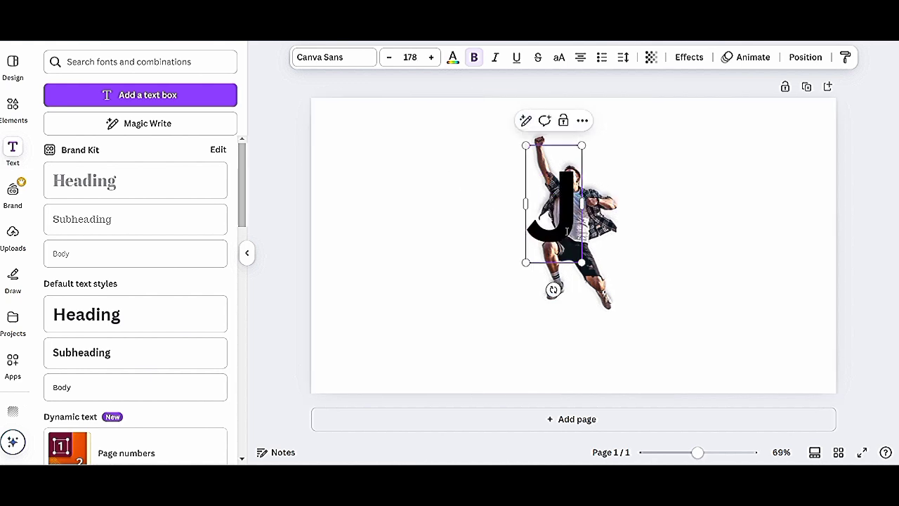
left_click_drag(582, 263, 609, 320)
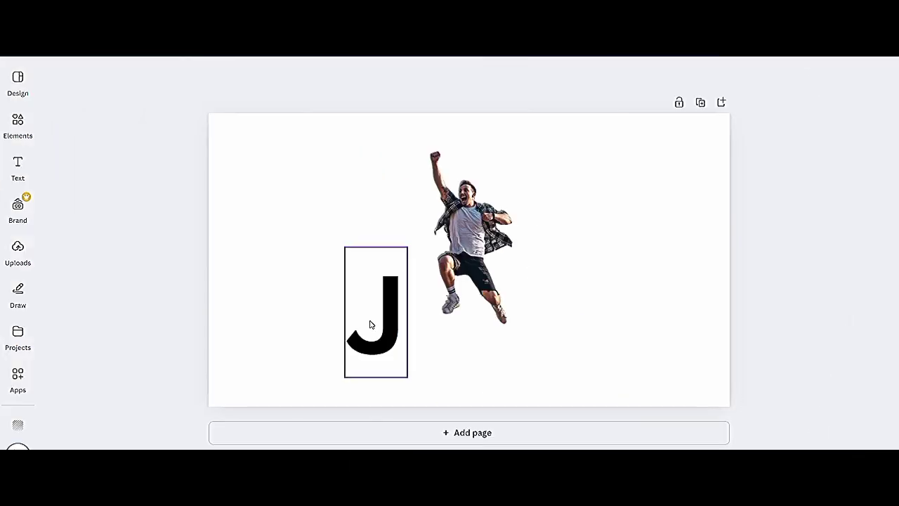
Step: Change the letter J's font to Anton
left_click(371, 325)
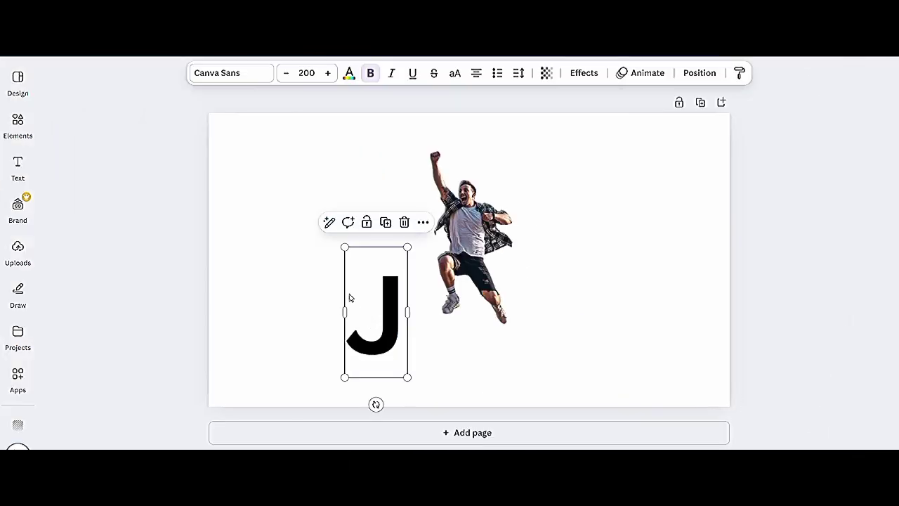
left_click(240, 73)
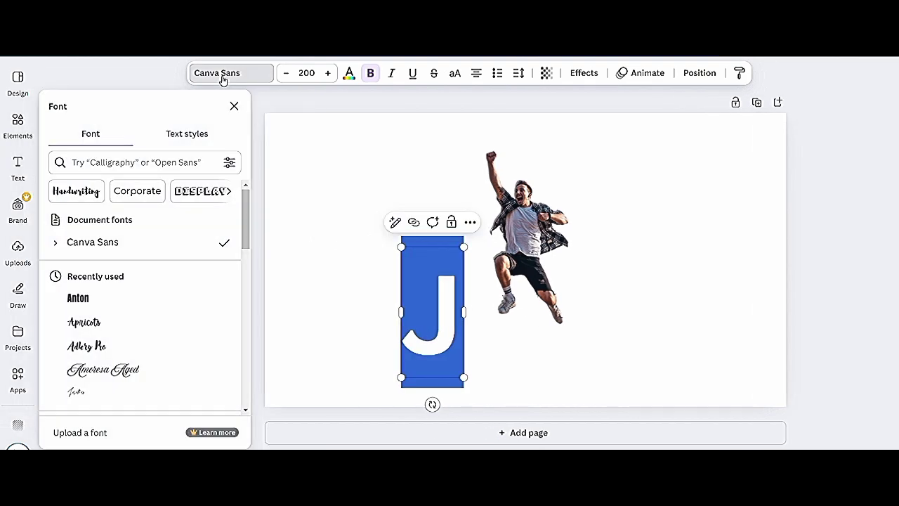
left_click(121, 302)
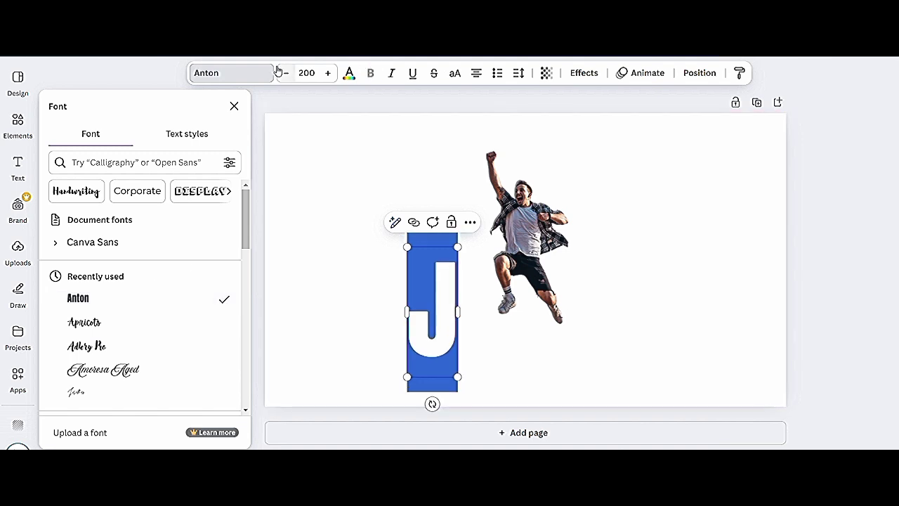
key("Escape")
Step: Apply a Shadow effect to the letter J with transparency 80, blur 51 and direction -90
left_click(583, 73)
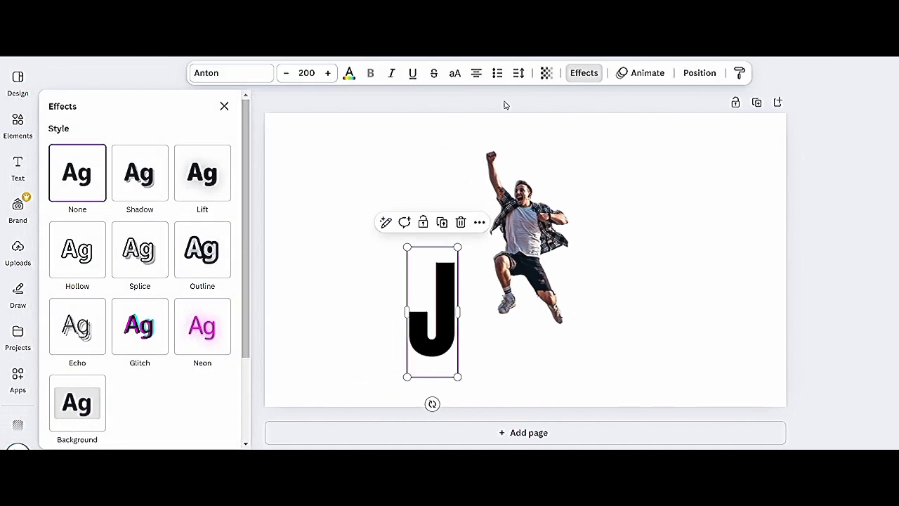
left_click(139, 195)
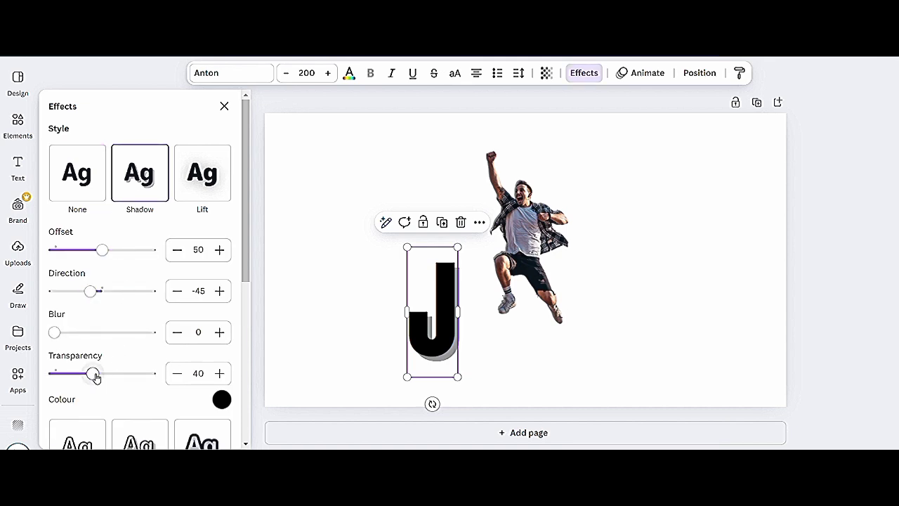
left_click_drag(95, 376, 132, 376)
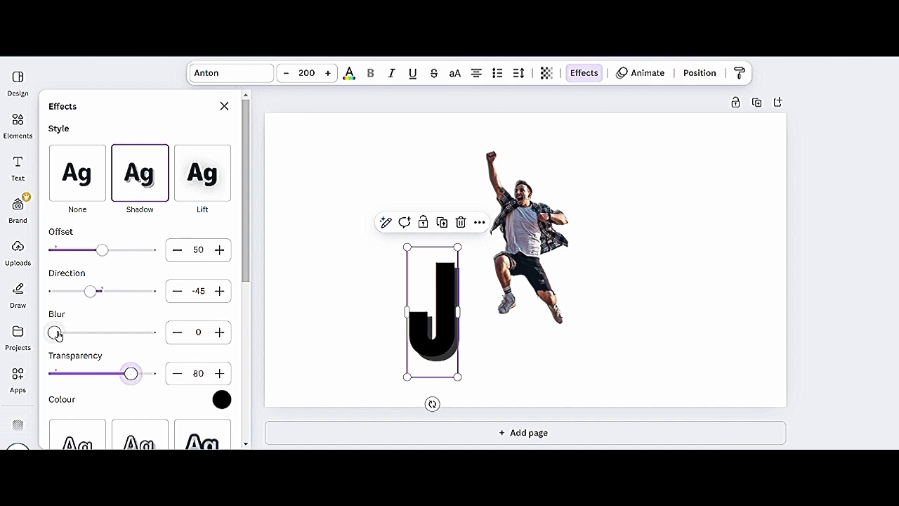
left_click_drag(58, 335, 101, 339)
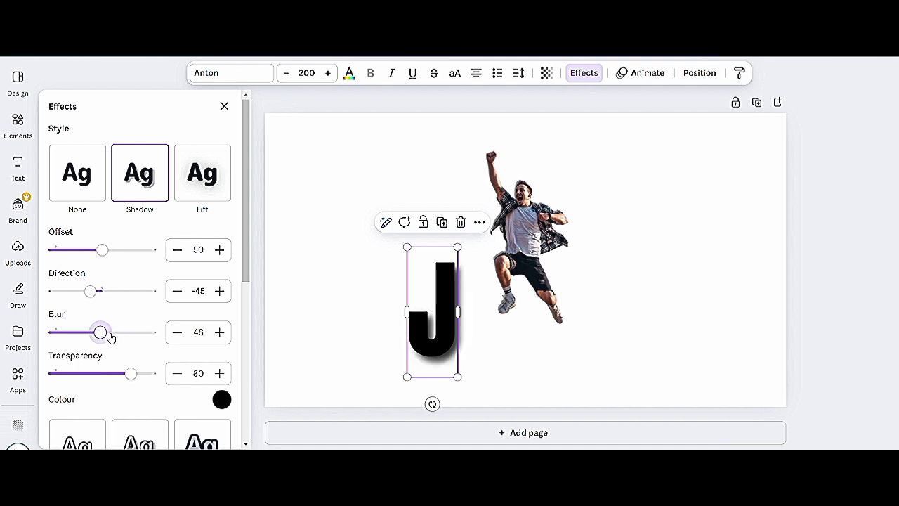
left_click_drag(100, 335, 104, 337)
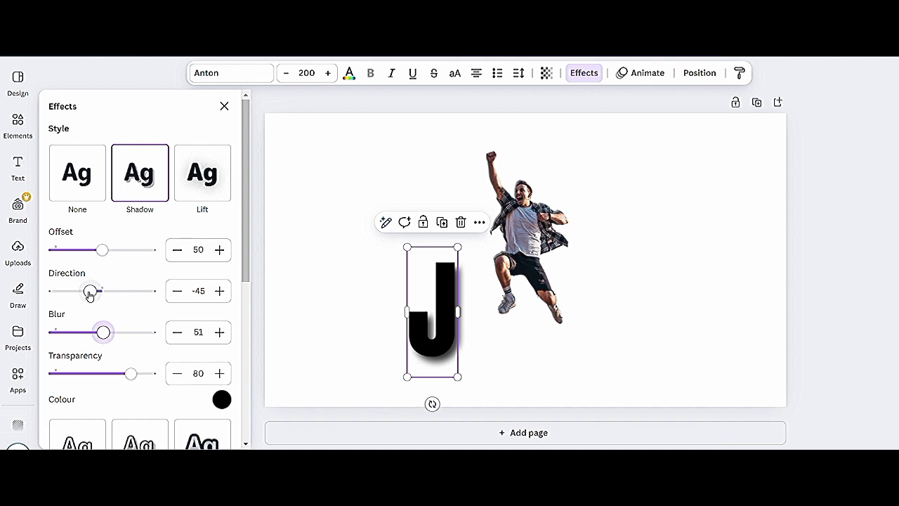
mouse_move(89, 295)
left_mouse_down()
mouse_move(106, 292)
mouse_move(78, 291)
left_mouse_up()
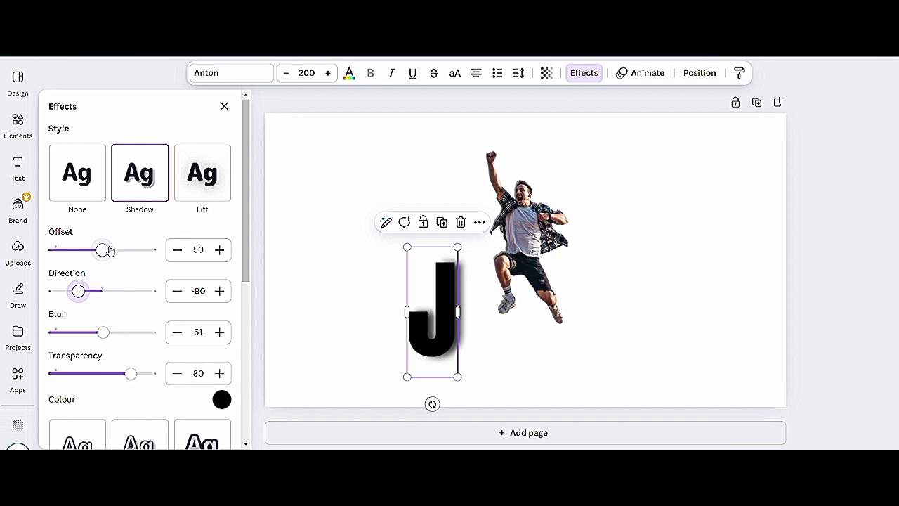
left_click(348, 286)
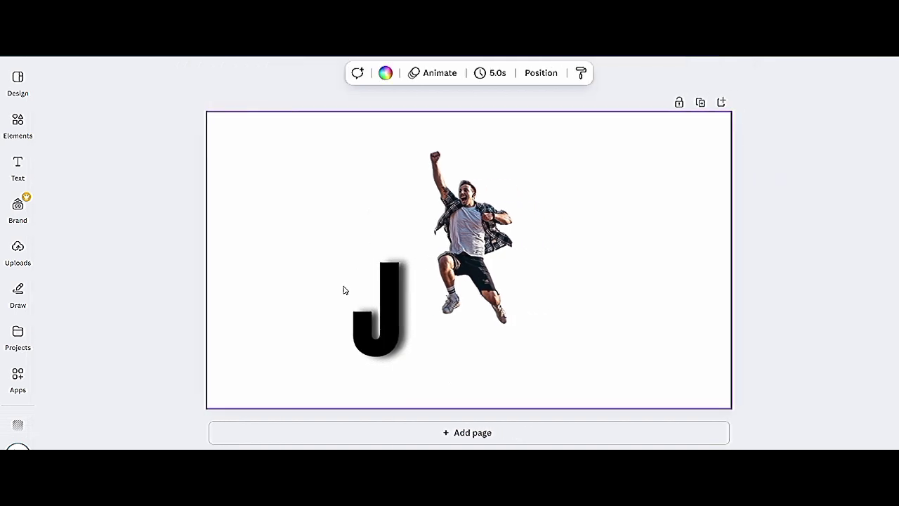
Step: Enlarge the letter J to about size 269 and move it farther left and slightly down from the man
left_click(362, 307)
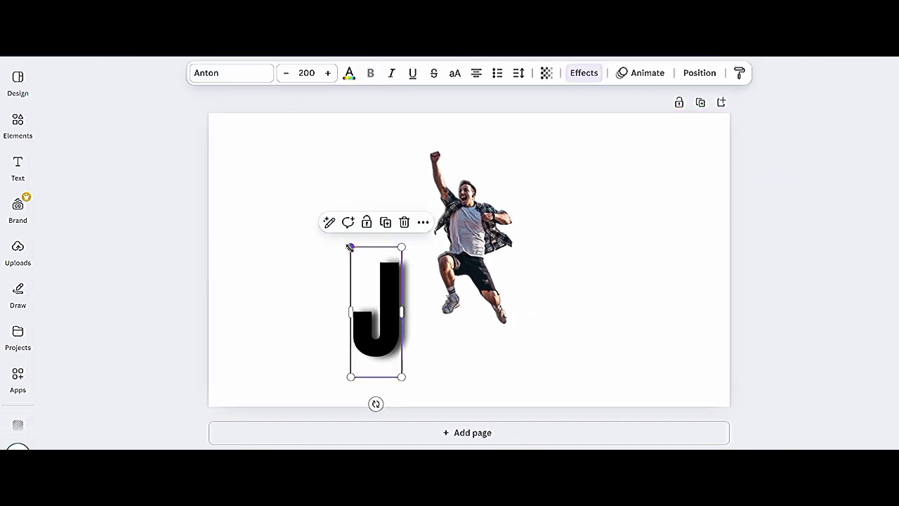
left_click_drag(350, 247, 292, 224)
left_click_drag(369, 292, 311, 306)
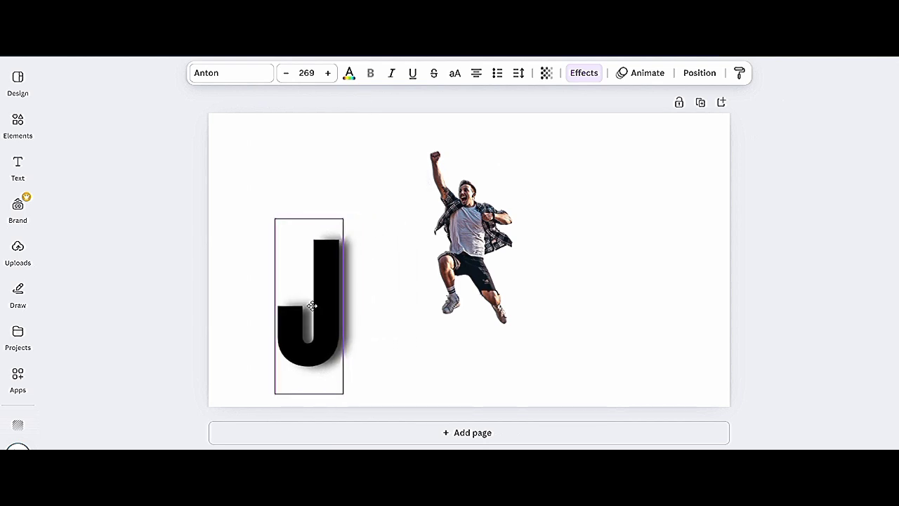
Step: Colour the letter J with the yellow default solid colour and deselect it
double_click(313, 305)
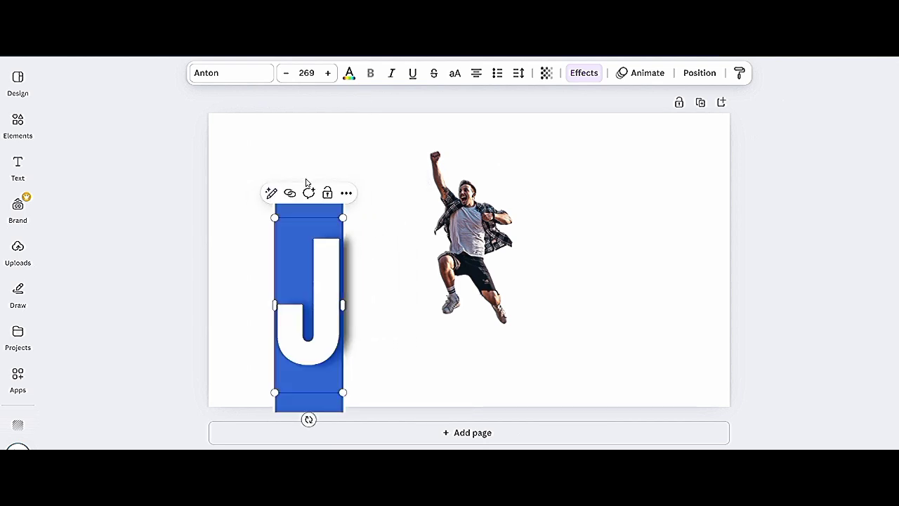
left_click(349, 73)
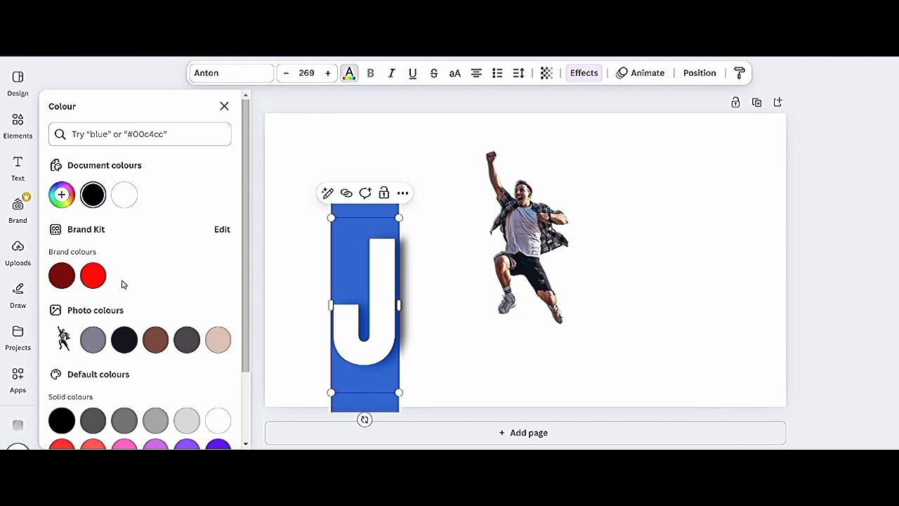
scroll(98, 281, "down", 2)
left_click(156, 425)
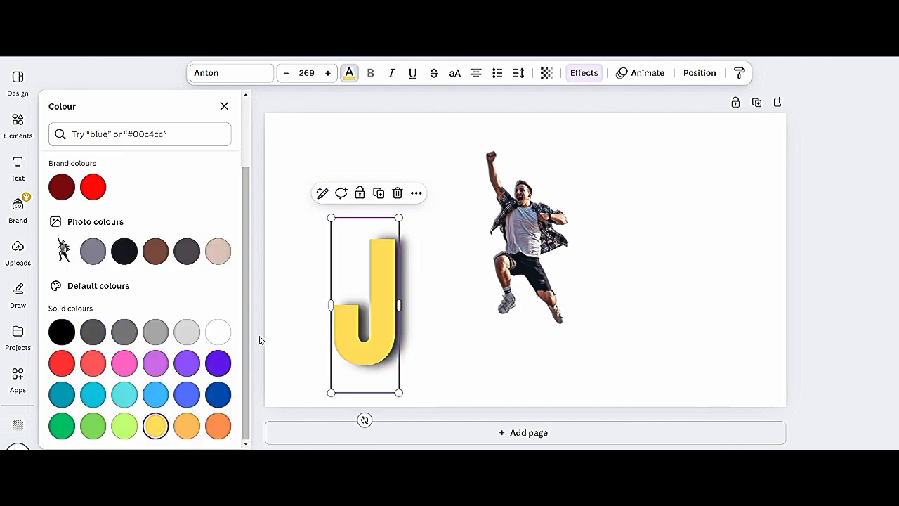
left_click(291, 301)
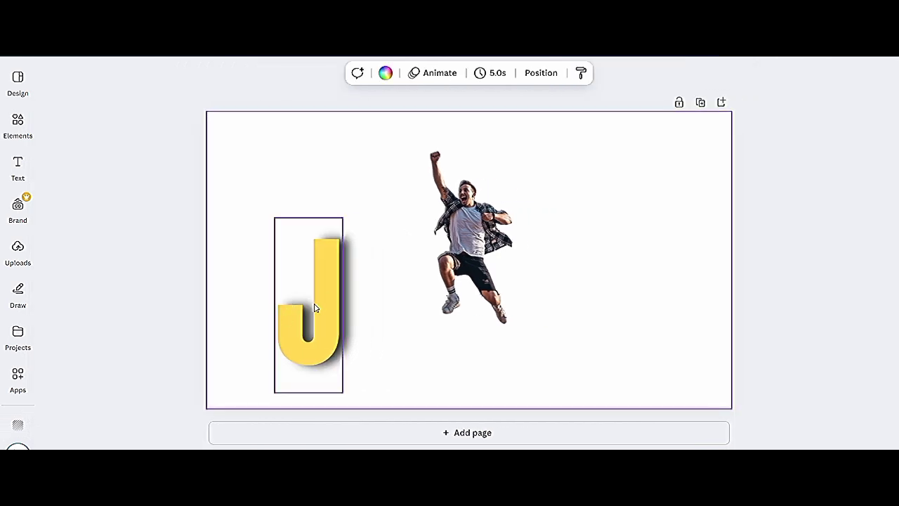
Step: Enlarge the yellow J to about size 337 and set it near the lower left corner of the page
left_click(314, 308)
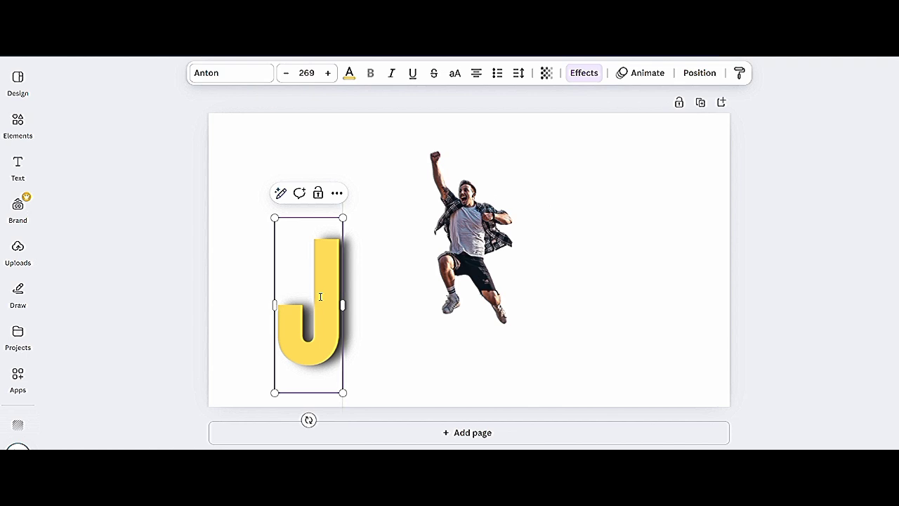
left_click(307, 73)
left_click(309, 74)
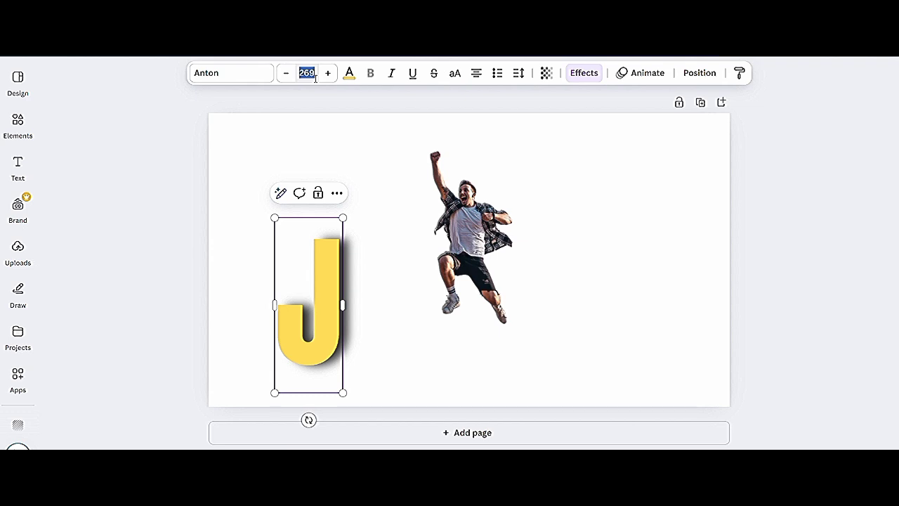
type("500")
left_click_drag(343, 393, 368, 417)
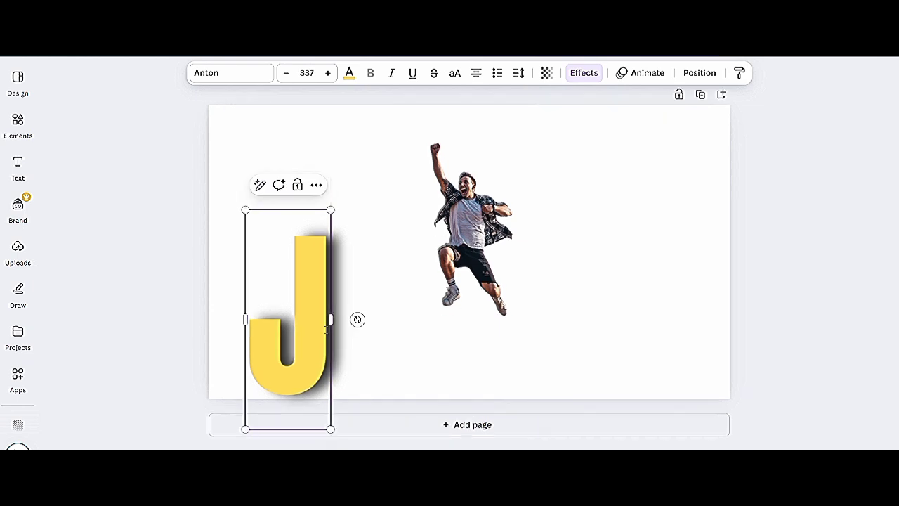
left_click(355, 273)
Step: Duplicate the yellow J and place the copy directly to the right of the original
left_click(295, 271)
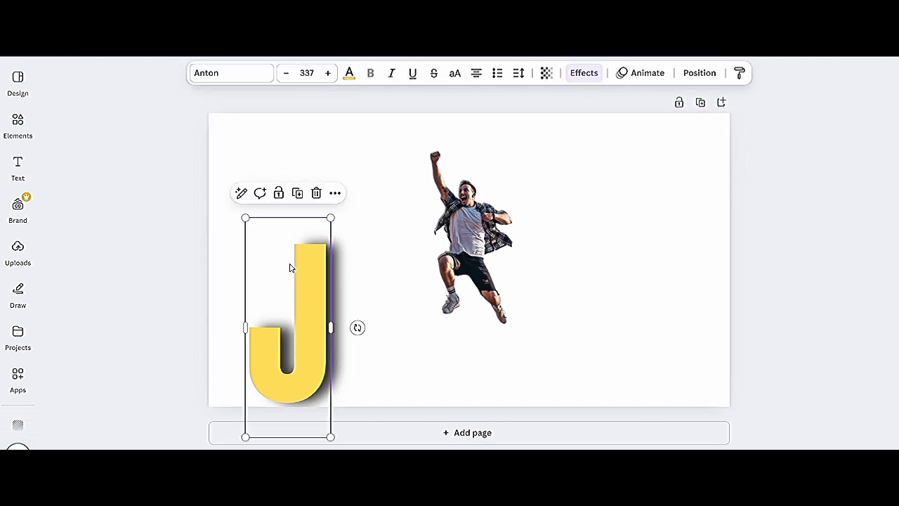
left_click(297, 193)
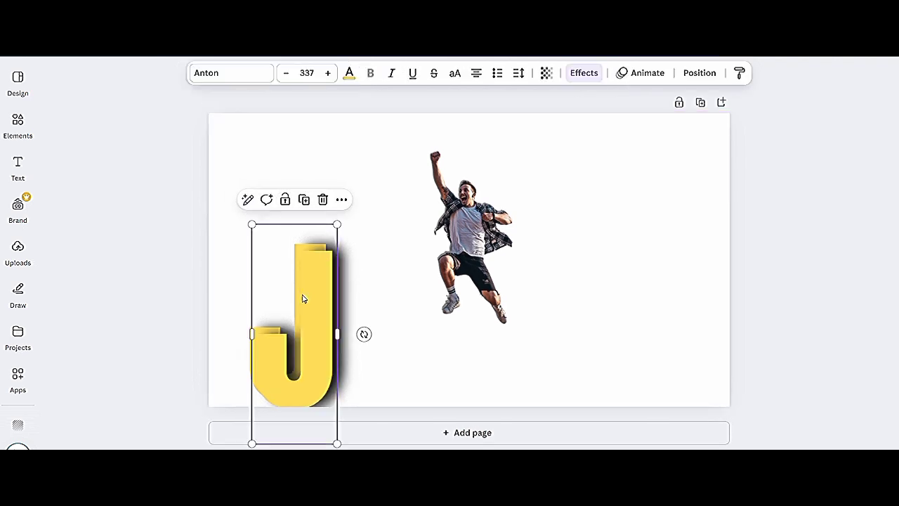
left_click_drag(303, 299, 341, 291)
double_click(361, 287)
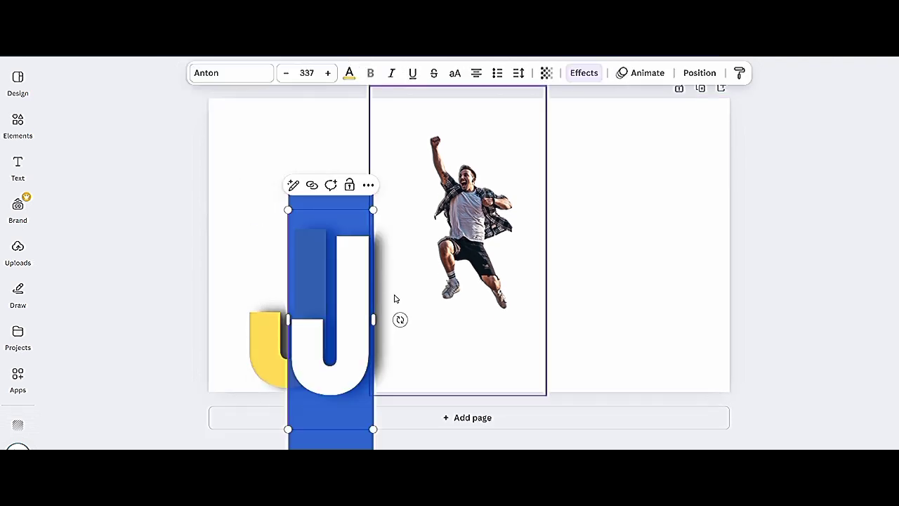
left_click(394, 299)
left_click(322, 317)
double_click(349, 311)
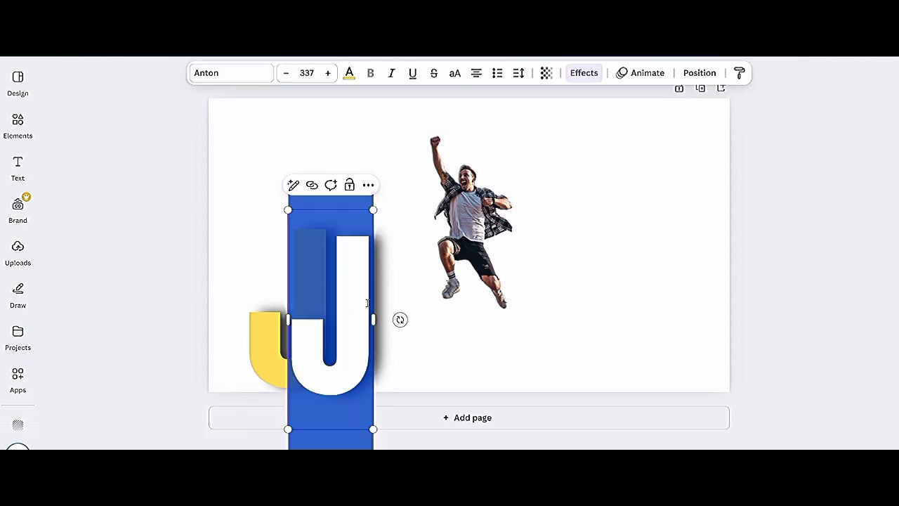
left_click(620, 307)
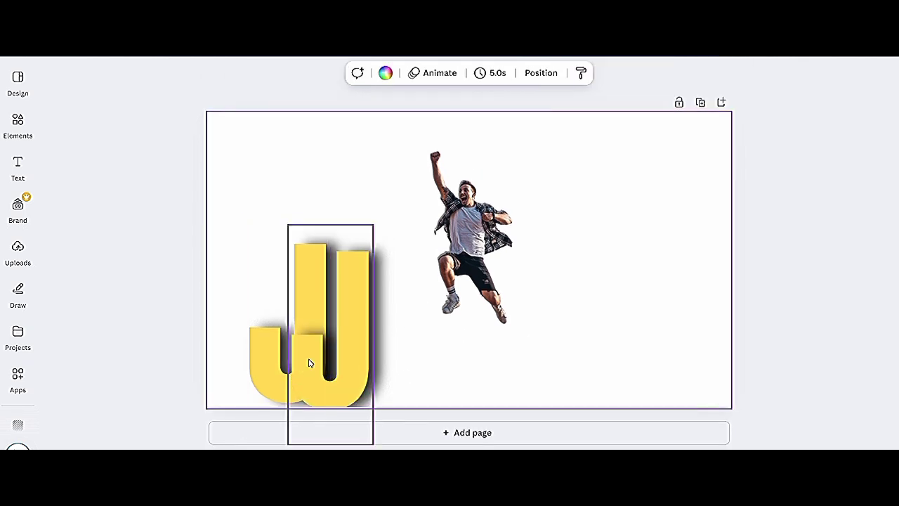
left_click(309, 362)
left_click_drag(325, 361, 366, 351)
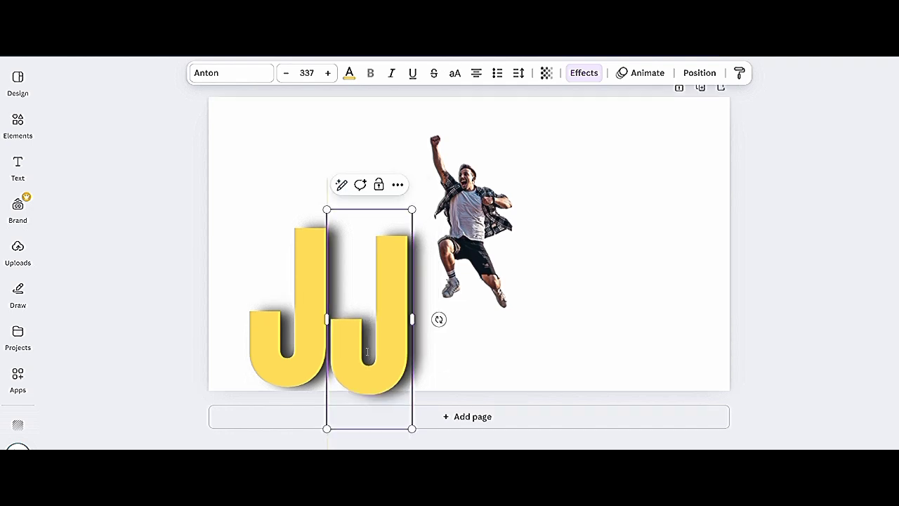
Step: Replace the text of the copied letter with a capital "U"
double_click(366, 351)
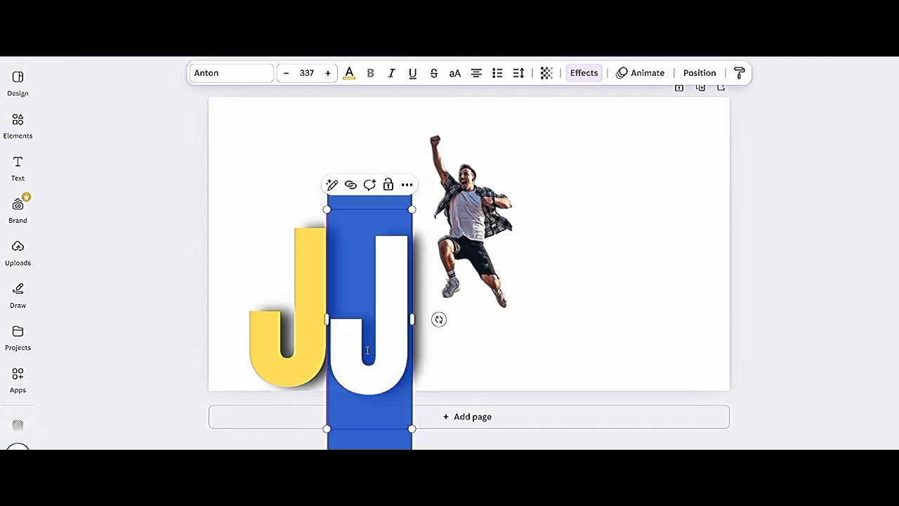
type("u")
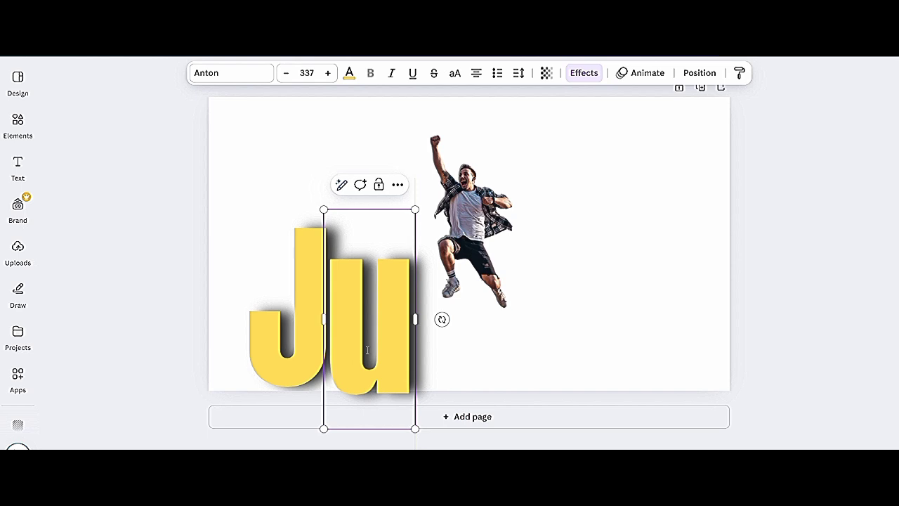
key("BackSpace")
type("U")
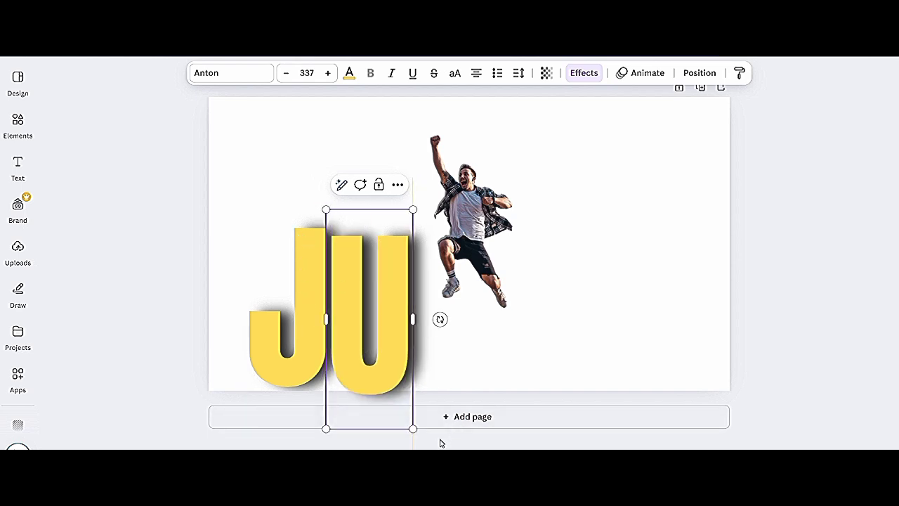
Step: Shrink the U to about size 203 and position it close beside the lower part of the J
left_click_drag(414, 428, 393, 393)
left_click(398, 387)
left_click(390, 380)
left_click(699, 72)
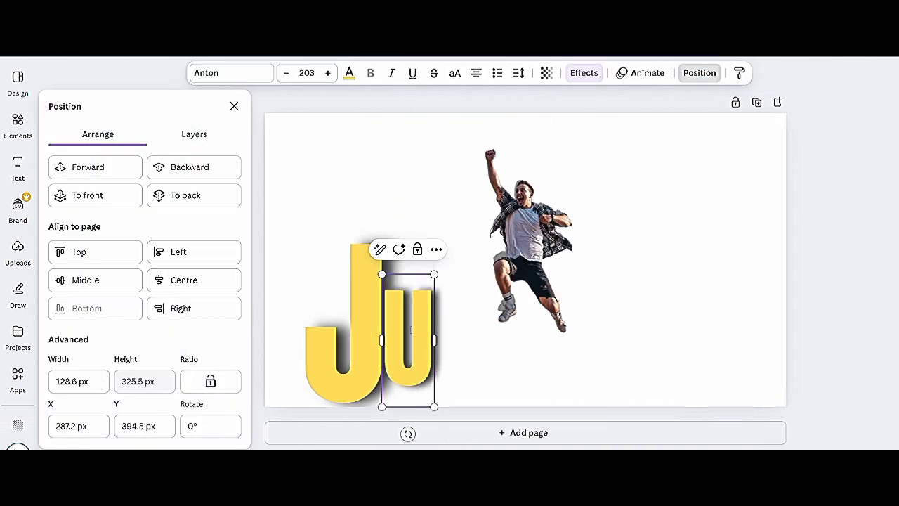
double_click(403, 331)
left_click(441, 342)
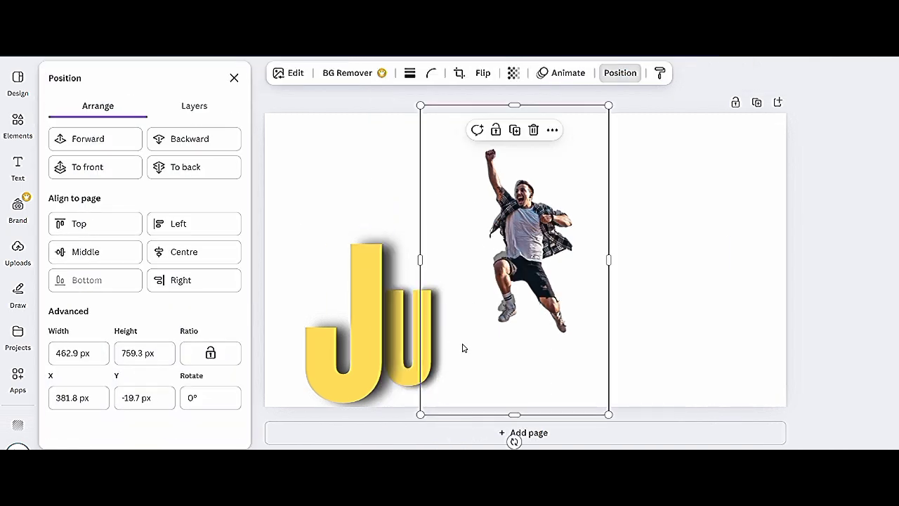
left_click(407, 341)
left_click_drag(408, 341, 408, 338)
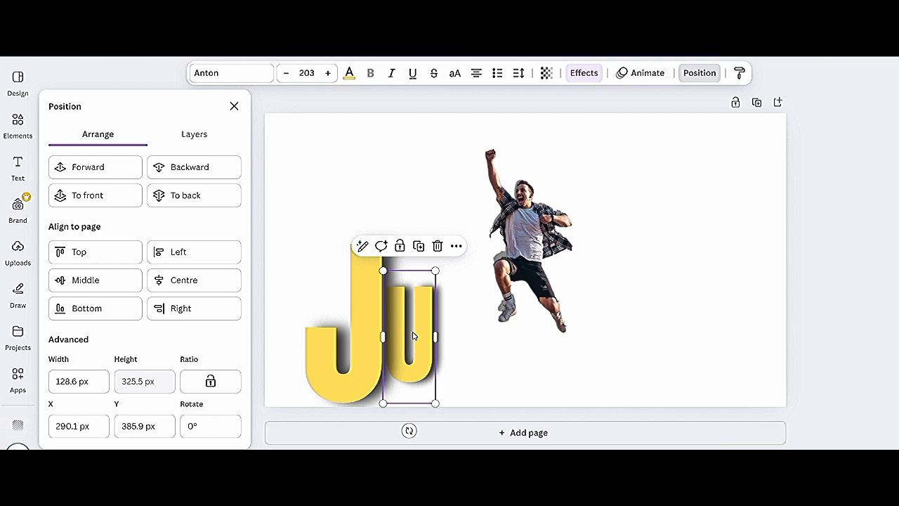
Step: Duplicate the U, place the copy to its right and change its text to "M"
left_click(418, 246)
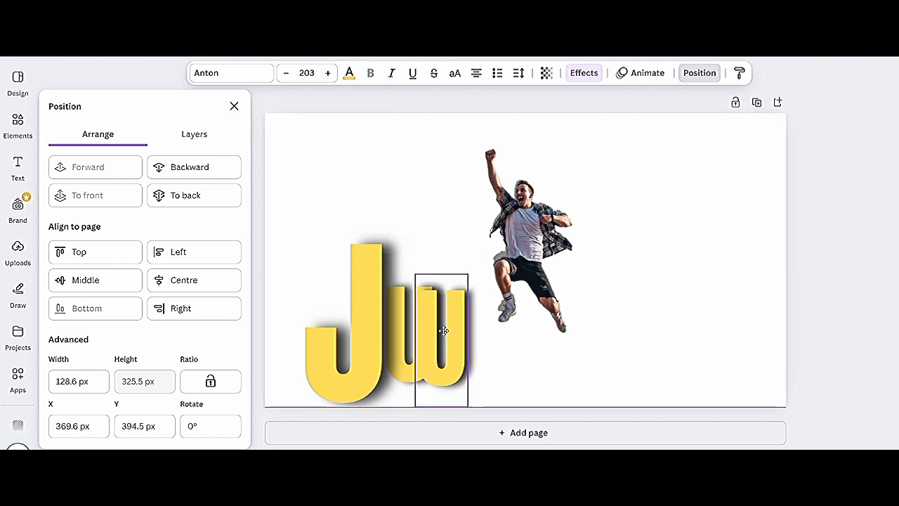
left_click_drag(421, 337, 462, 329)
double_click(462, 330)
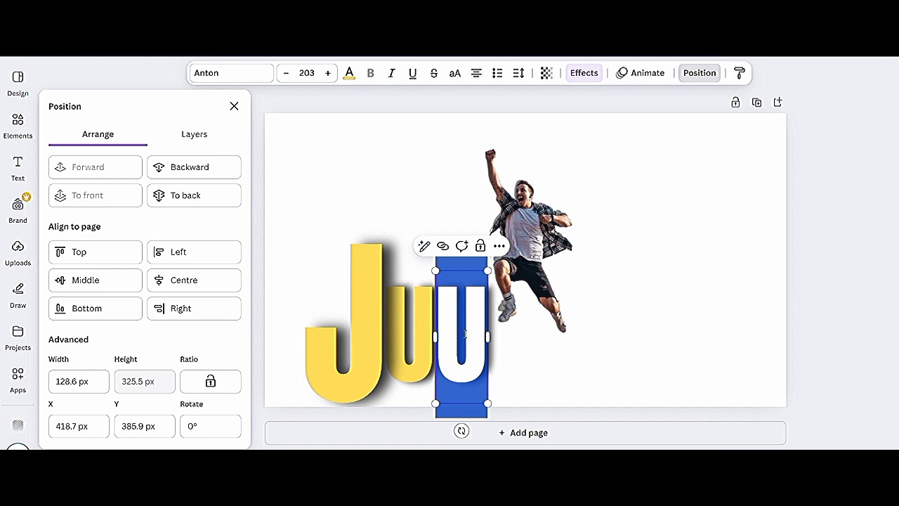
type("M")
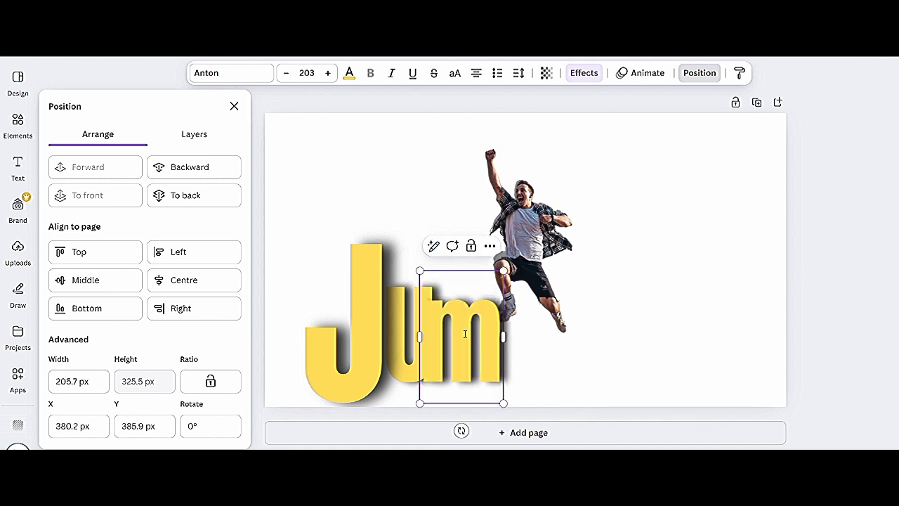
Step: Select all four letters of JUMP together and move them toward the page centre
left_click_drag(295, 354, 567, 338)
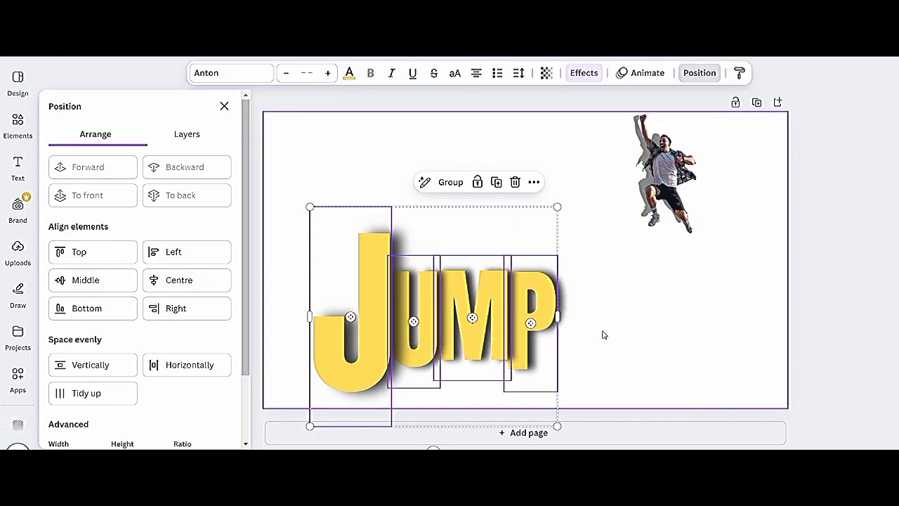
left_click_drag(344, 266, 423, 242)
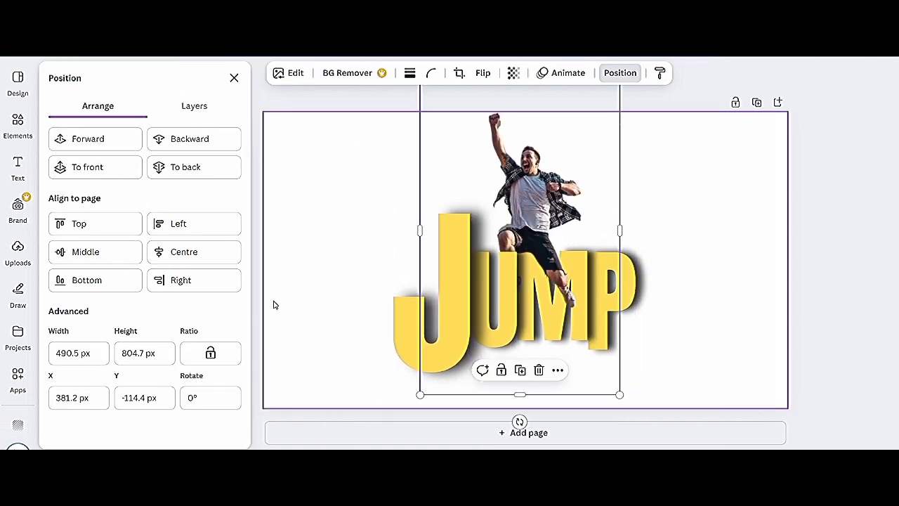
Step: Duplicate the jumping man cutout and align the copy exactly over the original
left_click(314, 263)
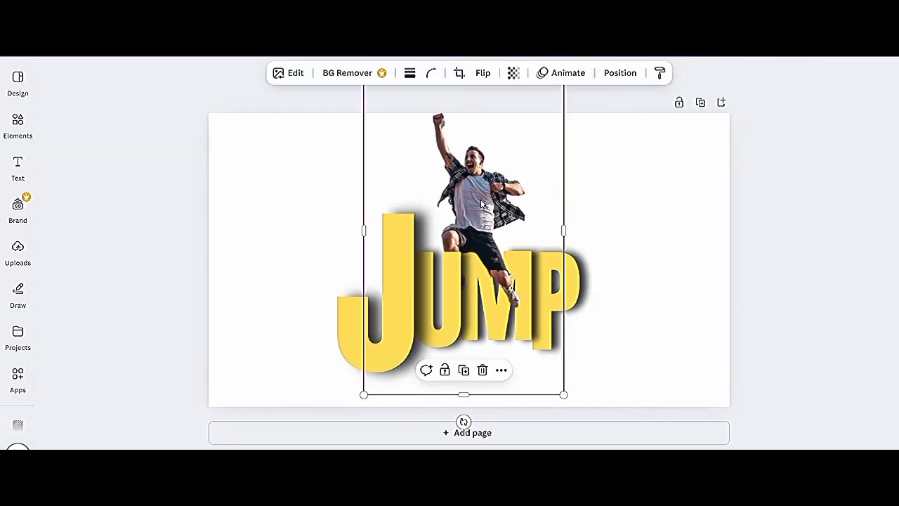
left_click(463, 370)
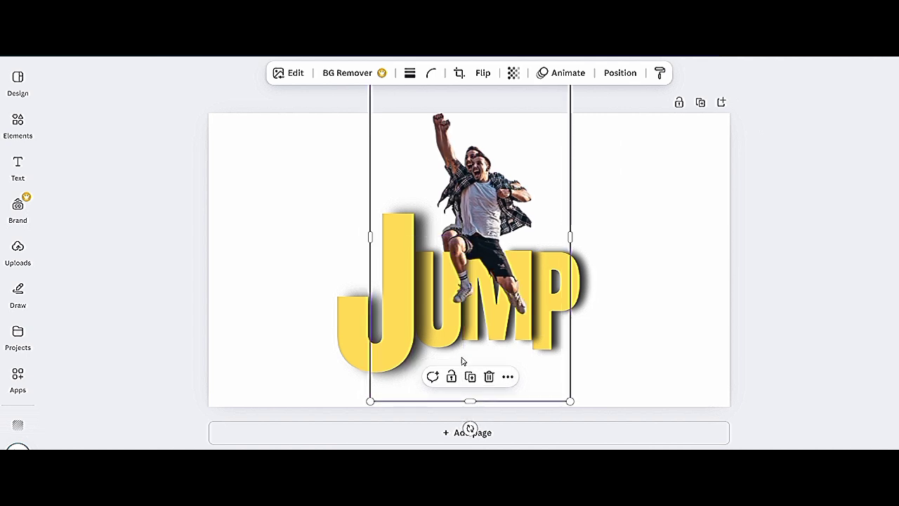
left_click_drag(485, 219, 479, 212)
Step: Crop the duplicated man from the lower-left corner so the frame ends just above the tops of the U, M and P
double_click(478, 213)
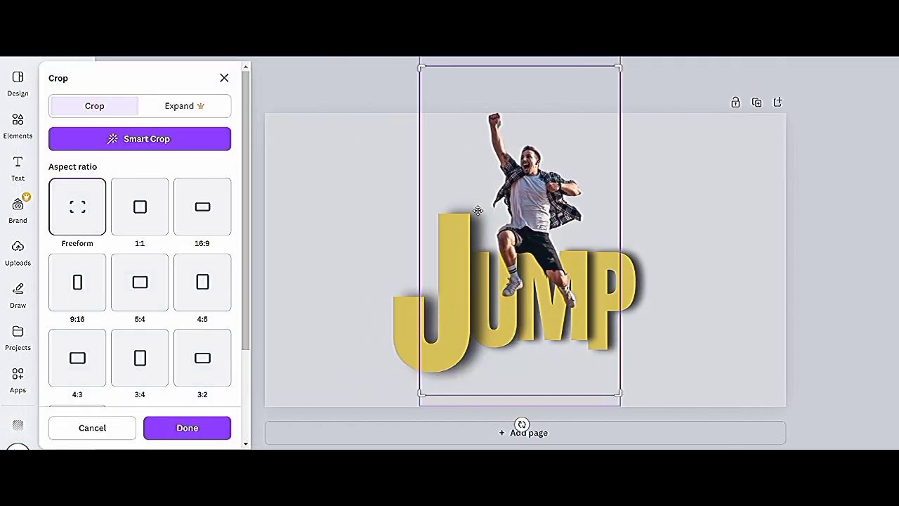
left_click(361, 273)
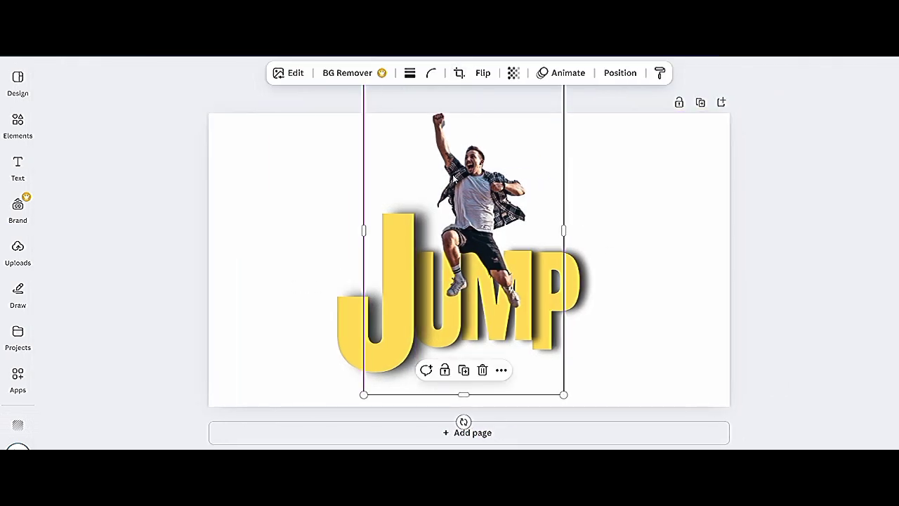
left_click(459, 73)
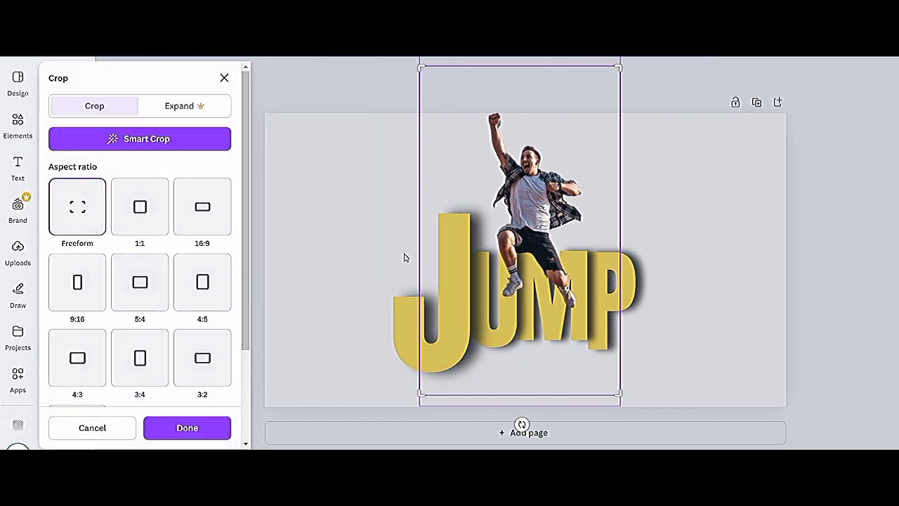
left_click_drag(420, 394, 437, 247)
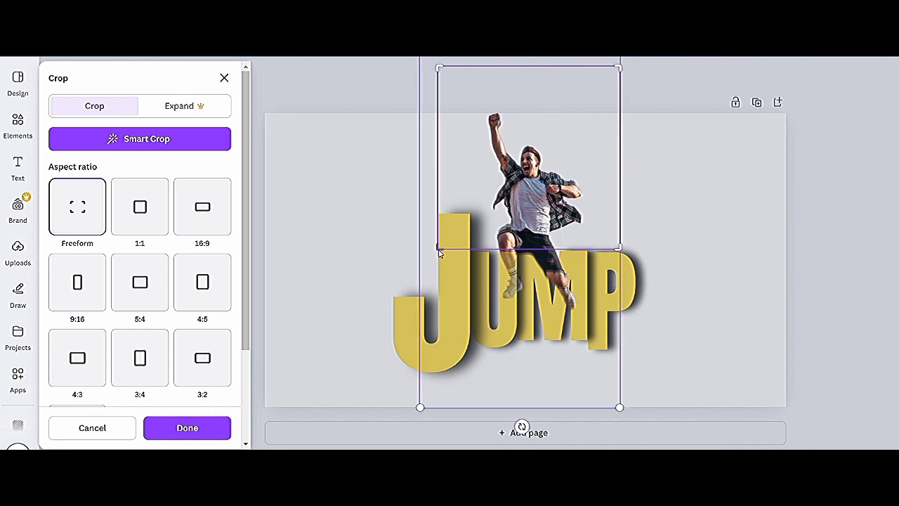
key("Return")
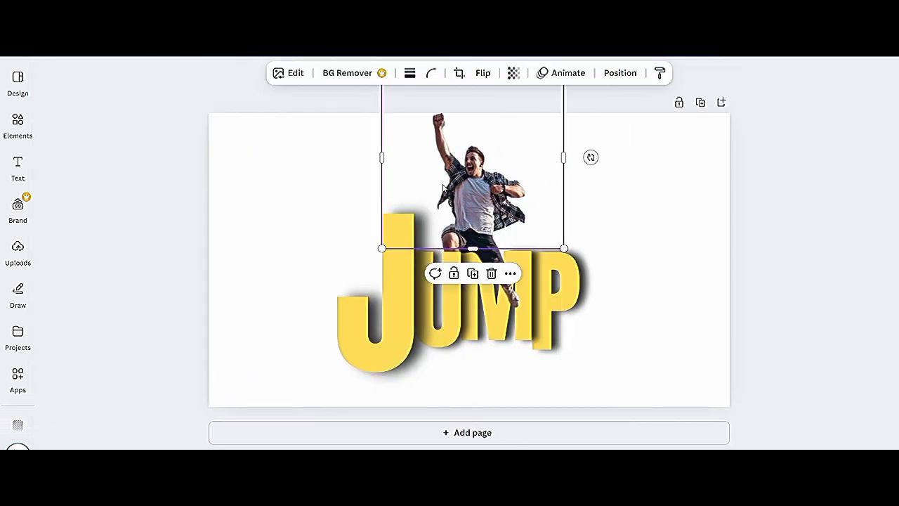
Step: Select the man images together with all four JUMP letters and group them
left_click(590, 226)
left_click_drag(617, 152, 292, 383)
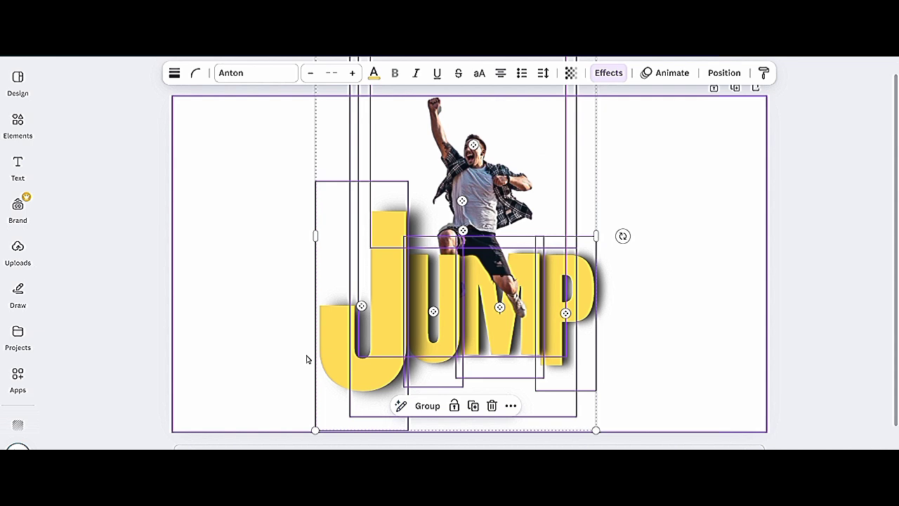
left_click(420, 410)
left_click(692, 363)
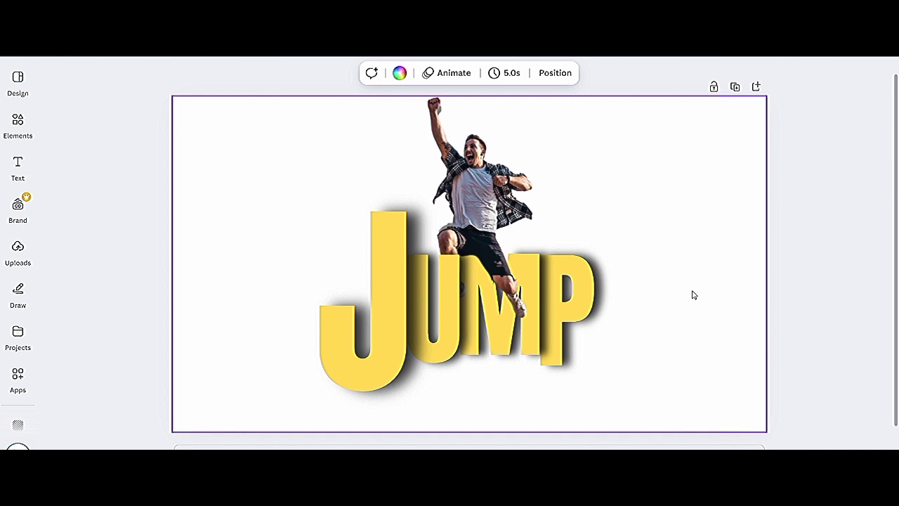
Step: Fill the page background with the black-to-gold default gradient
left_click(400, 73)
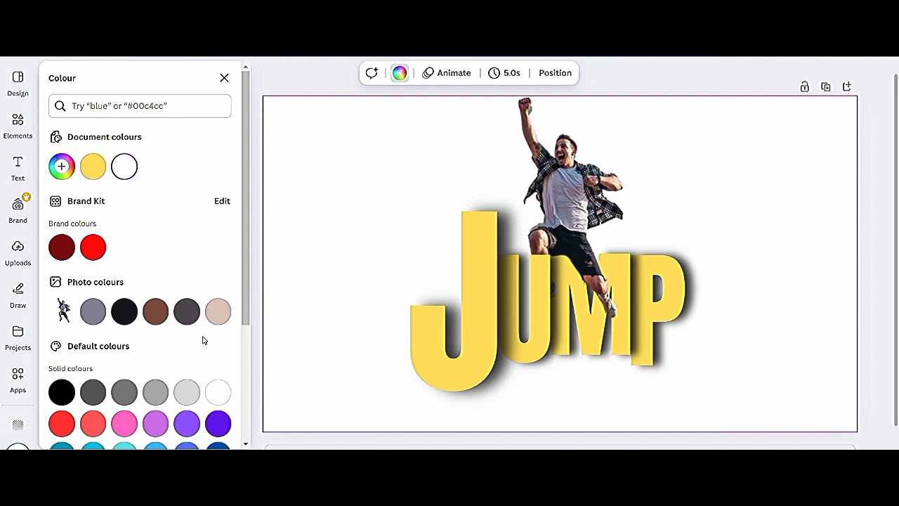
scroll(203, 339, "down", 2)
scroll(204, 339, "down", 1)
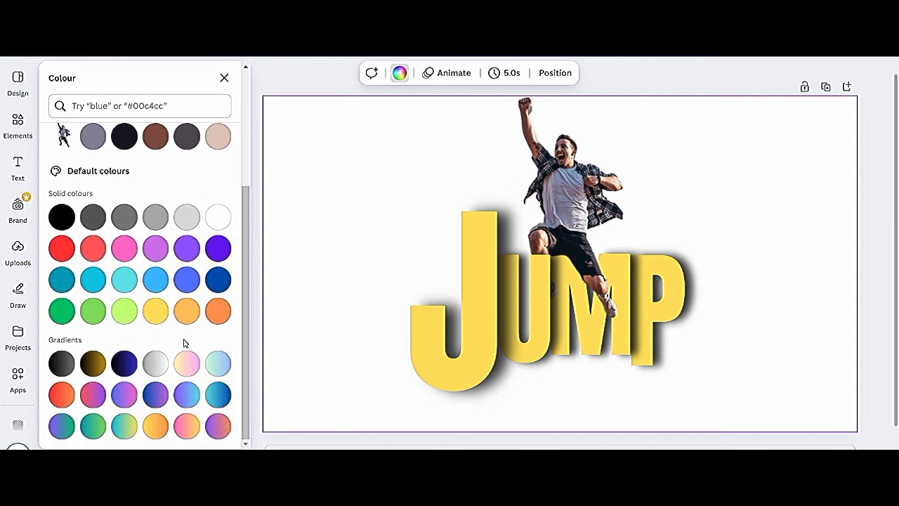
left_click(92, 362)
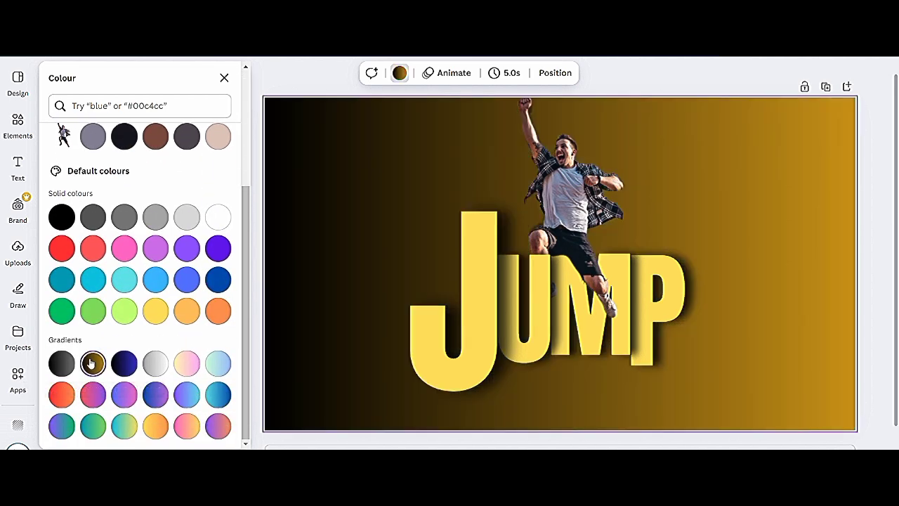